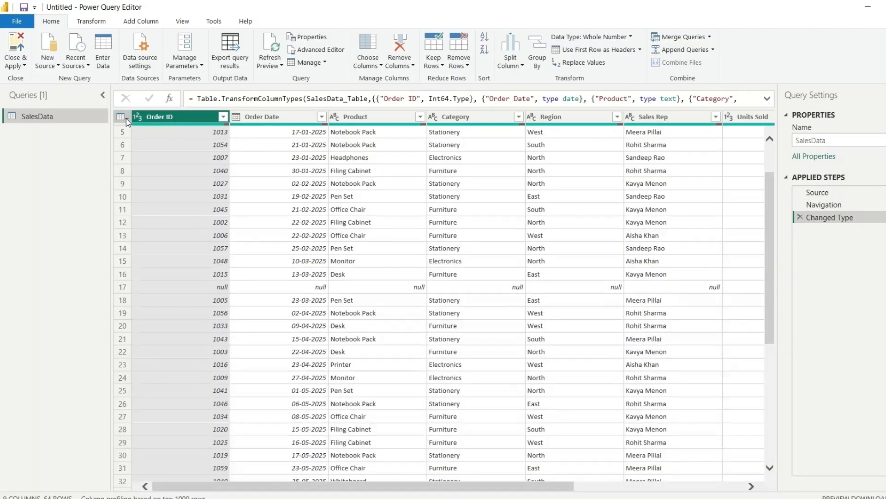
Exclude (null) from the Order ID filter so SalesData drops from 64 to 62 rows
{"action": "left_click", "coordinate": [126, 118]}
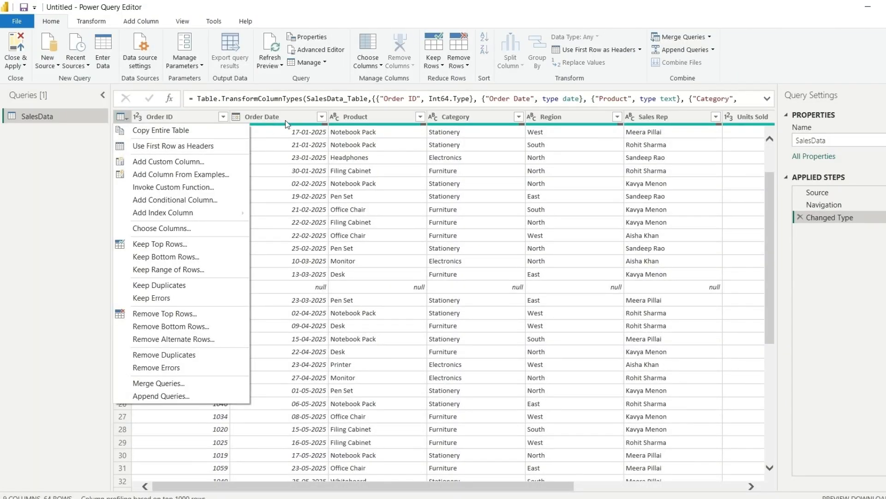
{"action": "left_click", "coordinate": [314, 171]}
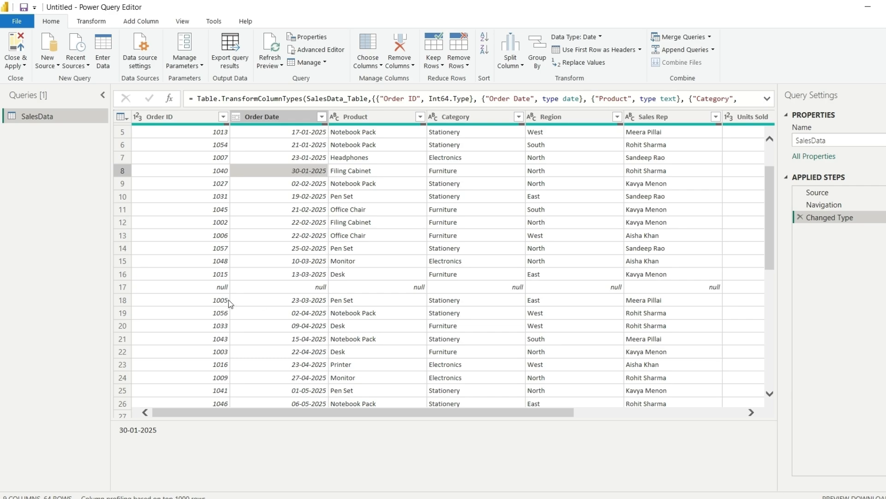
{"action": "left_click", "coordinate": [223, 117]}
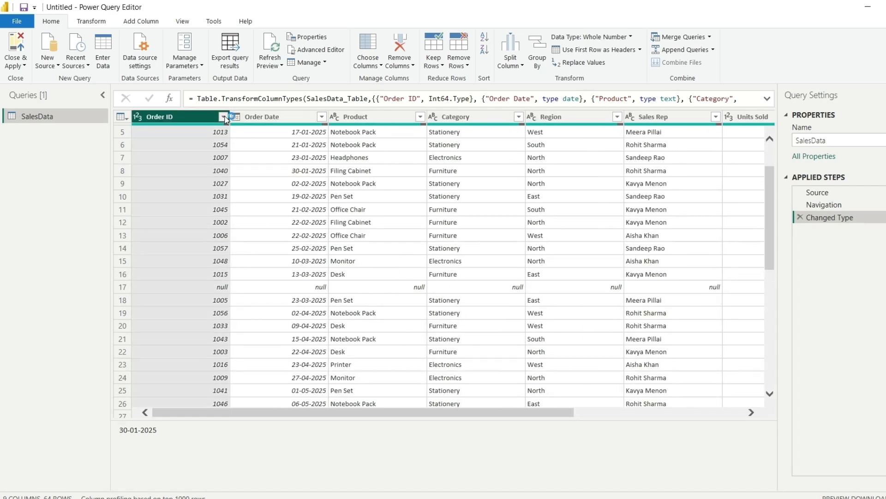
{"action": "left_click", "coordinate": [65, 258]}
{"action": "left_click", "coordinate": [160, 469]}
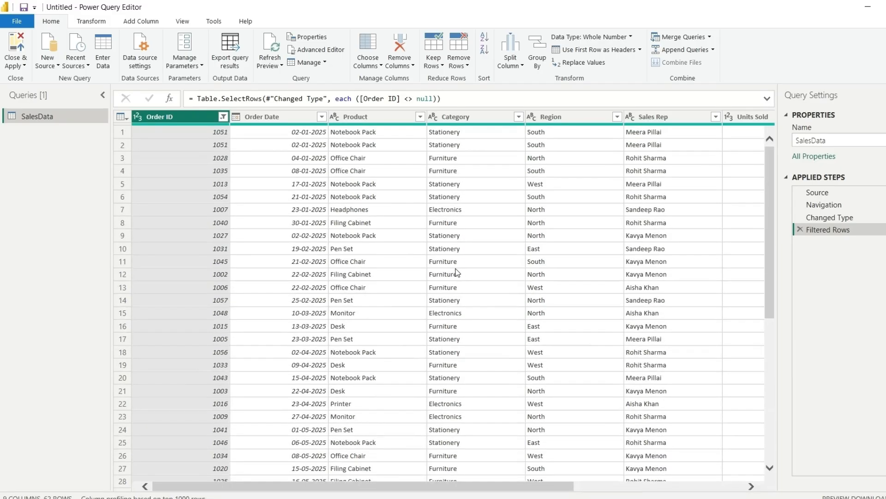
{"action": "scroll", "coordinate": [496, 276], "scroll_direction": "right", "scroll_amount": 3}
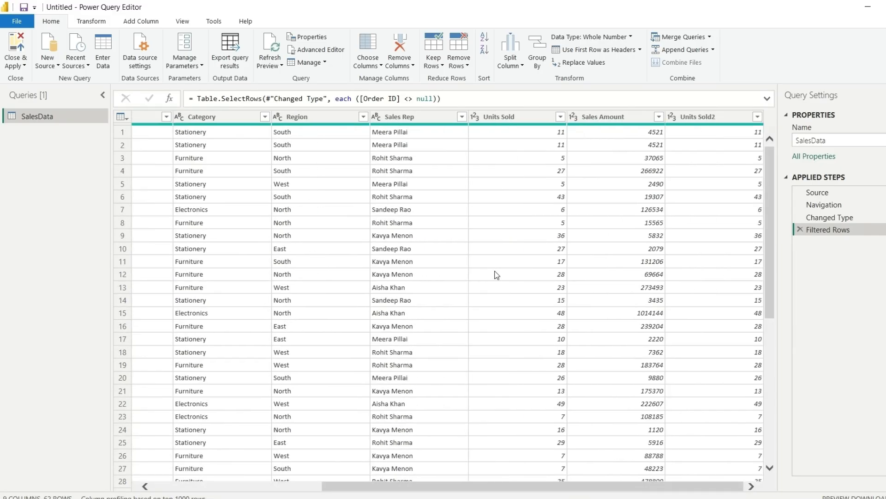
Remove the duplicate Units Sold2 column from SalesData
{"action": "left_click", "coordinate": [692, 116]}
{"action": "right_click", "coordinate": [678, 117]}
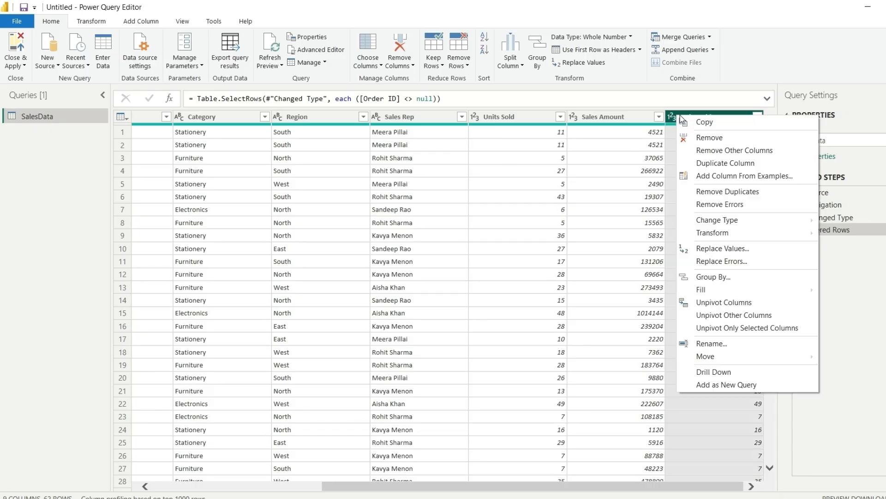
{"action": "left_click", "coordinate": [706, 138]}
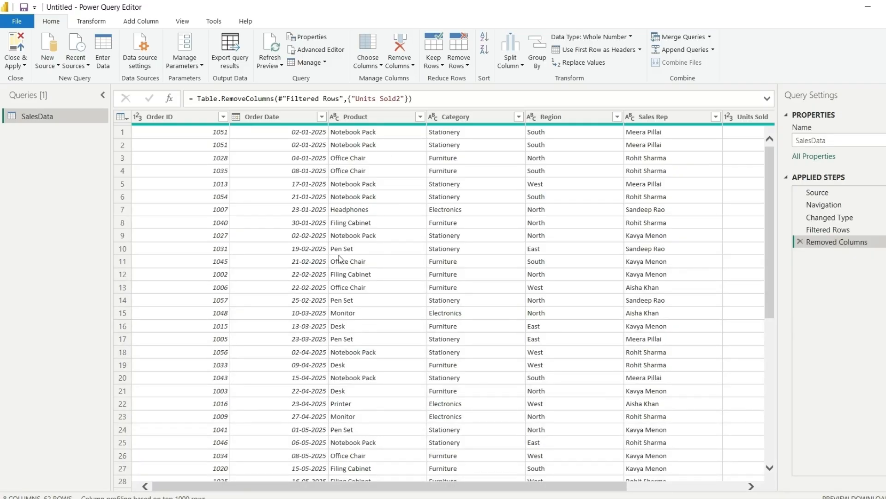
Bring up the Product column's actions menu, then dismiss it
{"action": "left_click", "coordinate": [358, 117]}
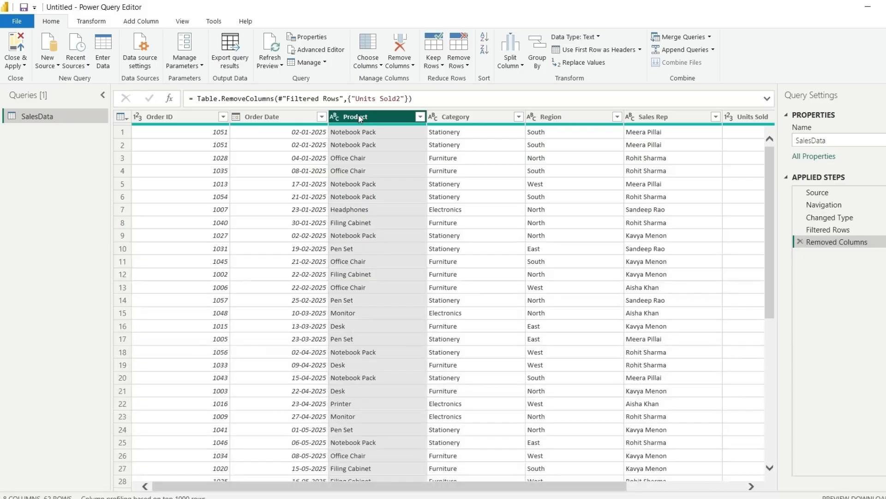
{"action": "right_click", "coordinate": [358, 117]}
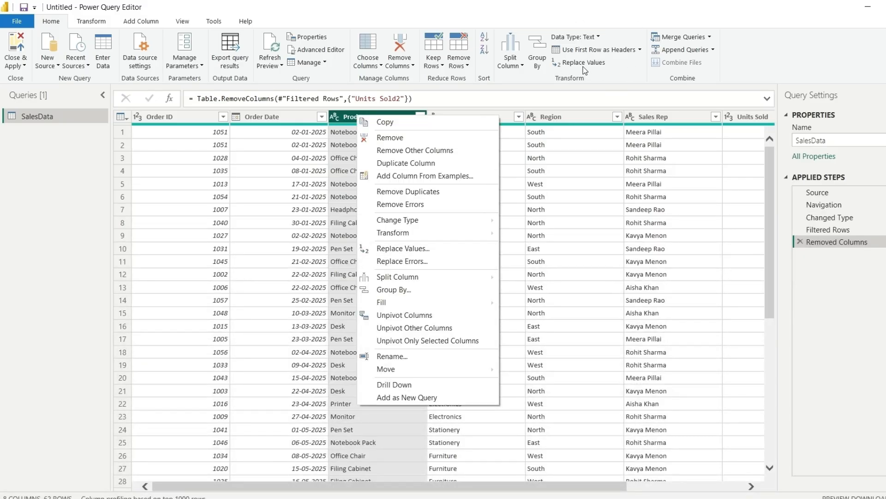
{"action": "left_click", "coordinate": [404, 249]}
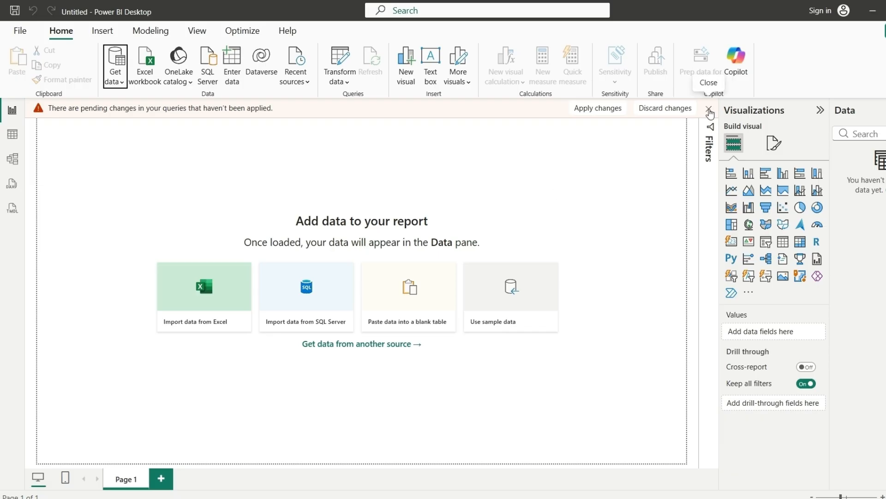
Apply the pending query changes and browse the 62 loaded SalesData rows in Table view
{"action": "left_click", "coordinate": [597, 109]}
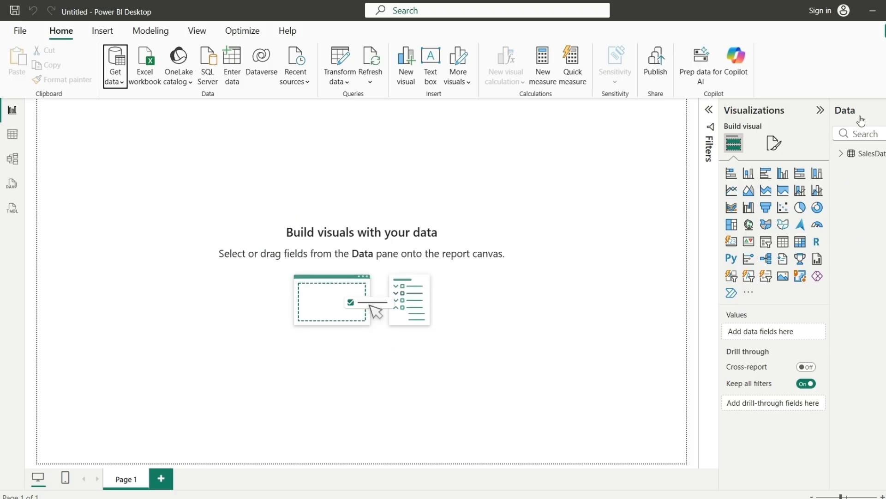
{"action": "left_click", "coordinate": [842, 154]}
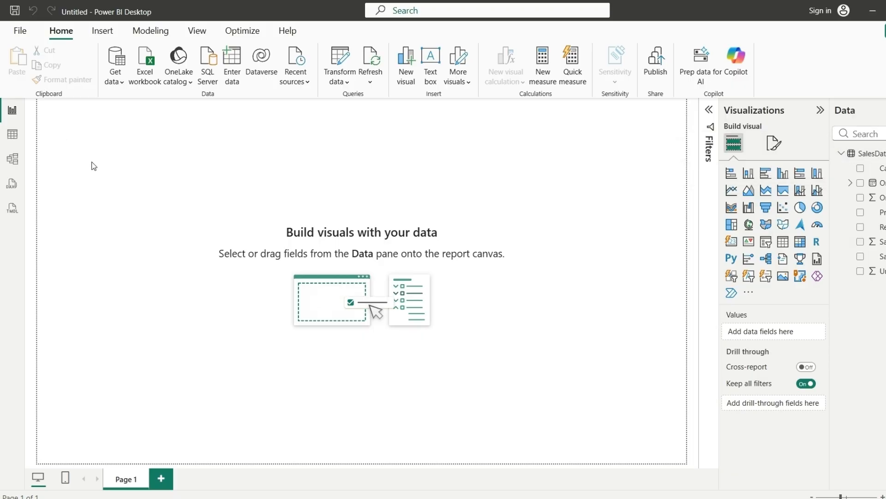
{"action": "left_click", "coordinate": [13, 137]}
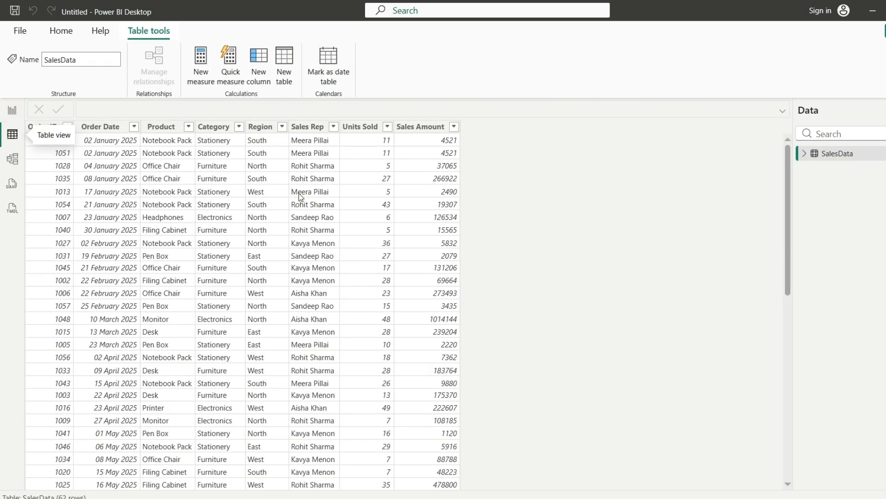
{"action": "scroll", "coordinate": [311, 288], "scroll_direction": "down", "scroll_amount": 3}
{"action": "scroll", "coordinate": [175, 206], "scroll_direction": "up", "scroll_amount": 2}
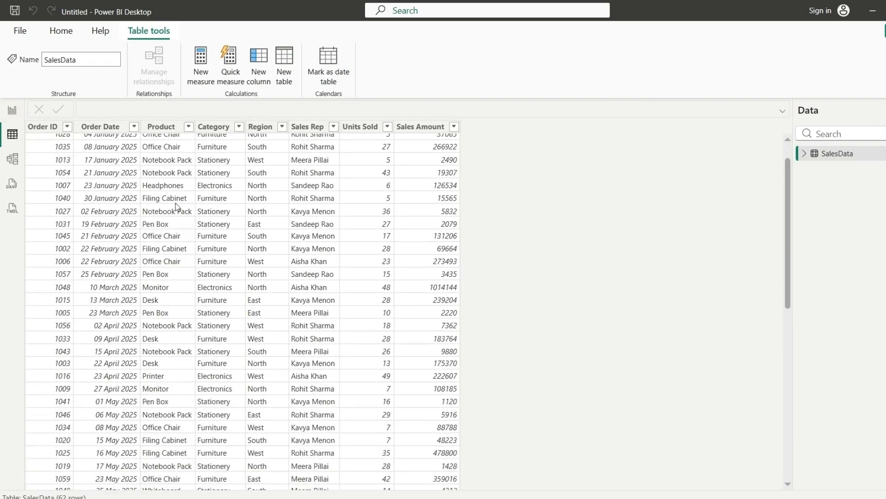
{"action": "scroll", "coordinate": [185, 217], "scroll_direction": "up", "scroll_amount": 1}
{"action": "scroll", "coordinate": [230, 296], "scroll_direction": "down", "scroll_amount": 11}
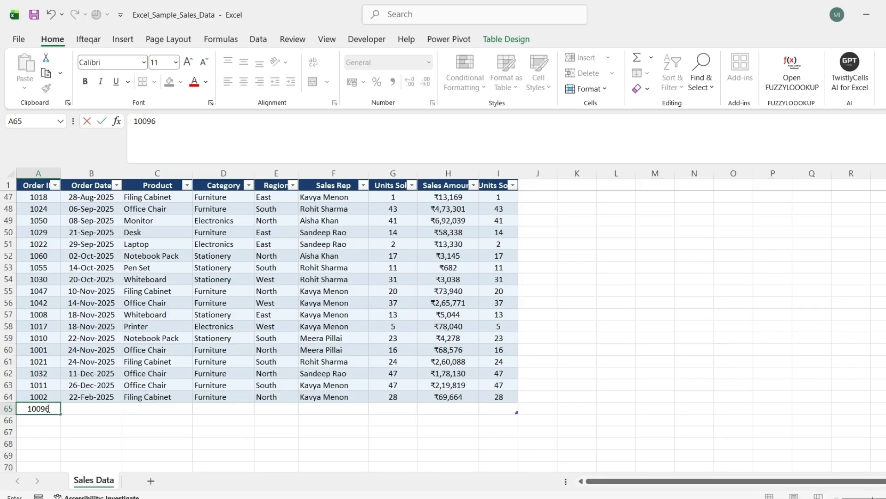
Commit Order ID 10096 in A65 and copy row 64's details (B64:I64) into row 65
{"action": "key", "text": "Tab"}
{"action": "key", "text": "Up"}
{"action": "key", "text": "ctrl+shift+Right"}
{"action": "key", "text": "ctrl+c"}
{"action": "key", "text": "Down"}
{"action": "key", "text": "ctrl+v"}
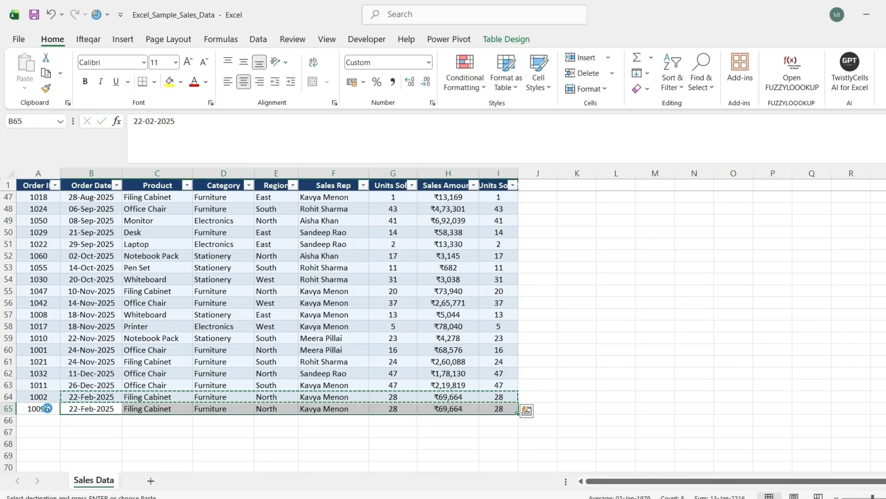
{"action": "key", "text": "Escape"}
Enter a different sales rep name in F65 and 30 units sold in G65
{"action": "key", "text": "Right"}
{"action": "key", "text": "Right"}
{"action": "key", "text": "Right"}
{"action": "key", "text": "Right"}
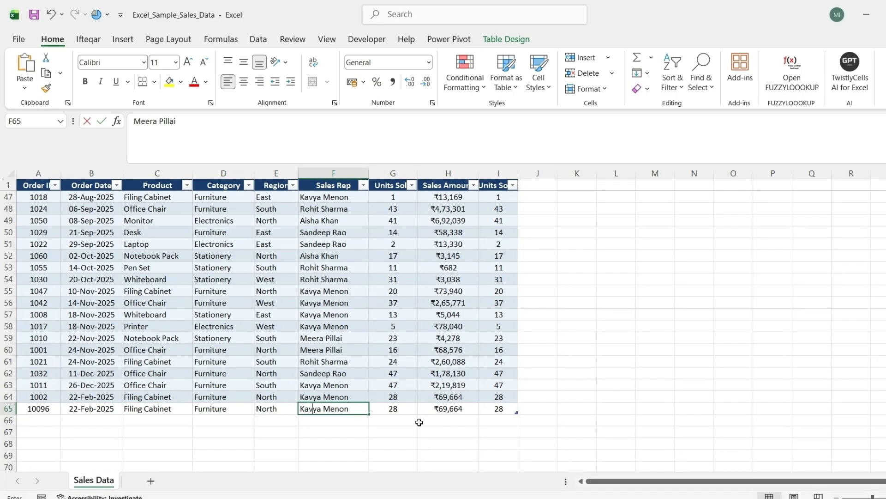
{"action": "key", "text": "Tab"}
{"action": "type", "text": "30"}
{"action": "key", "text": "shift+Tab"}
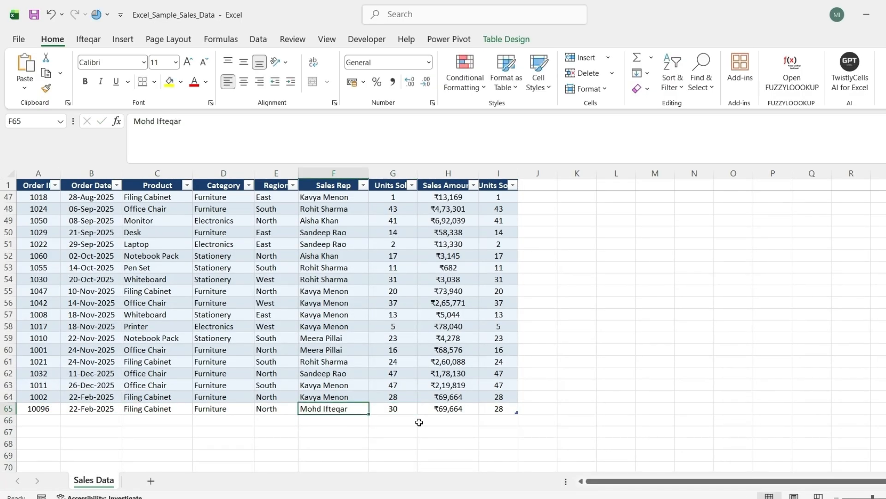
{"action": "key", "text": "Left"}
{"action": "key", "text": "Left"}
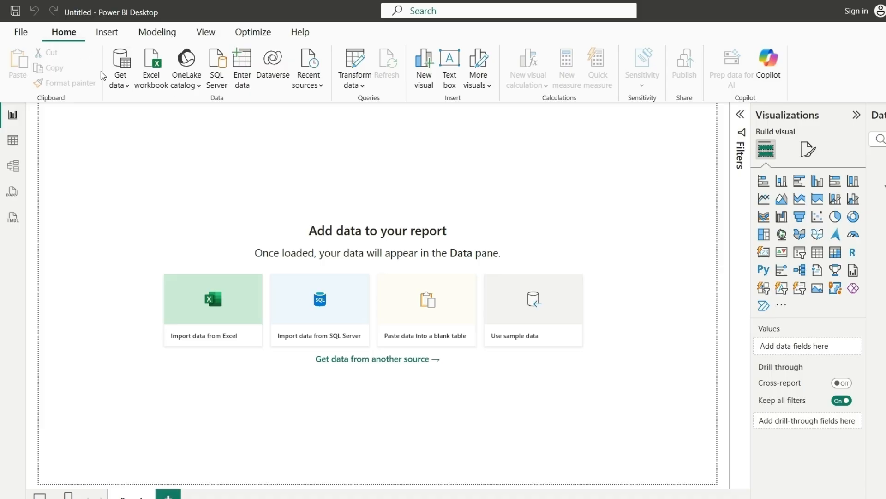
Choose Excel workbook under Get data and open Excel_Sample_Sales_Data for import
{"action": "left_click", "coordinate": [123, 86]}
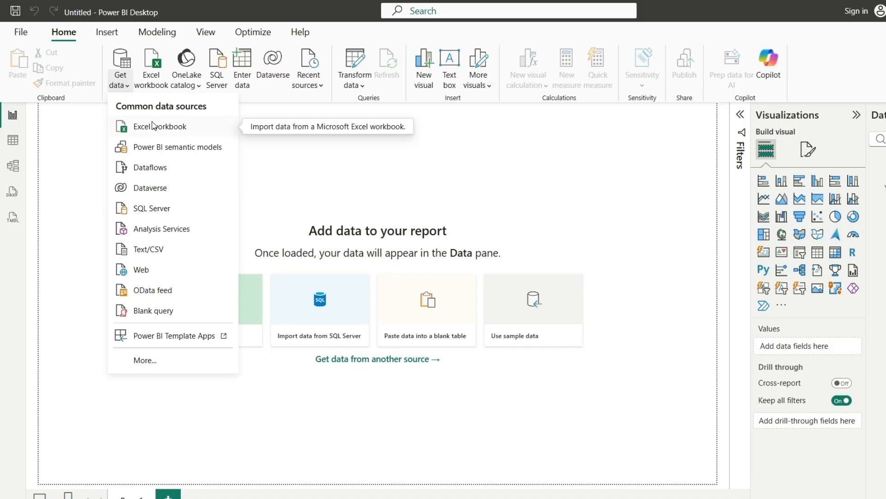
{"action": "left_click", "coordinate": [141, 129]}
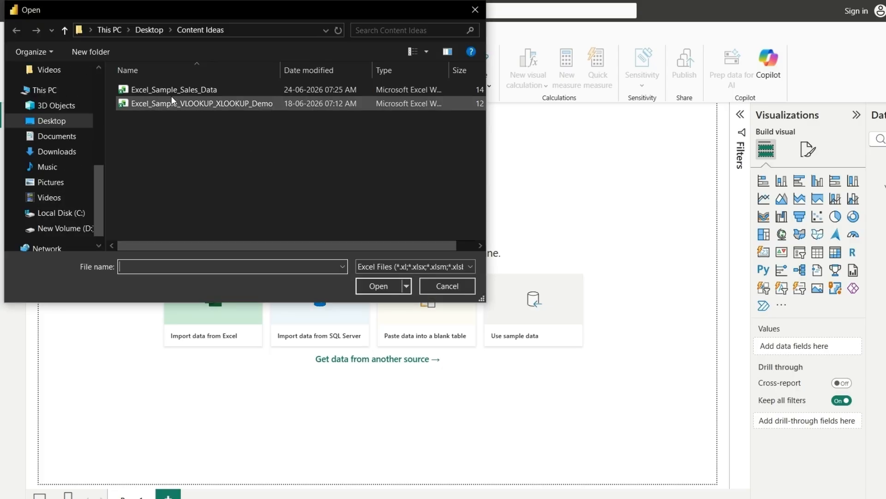
{"action": "left_click", "coordinate": [163, 87]}
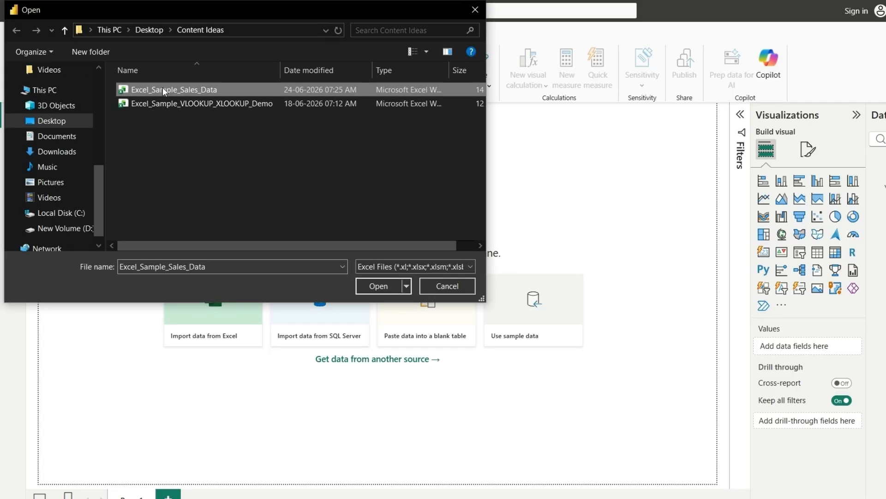
{"action": "left_click", "coordinate": [375, 286]}
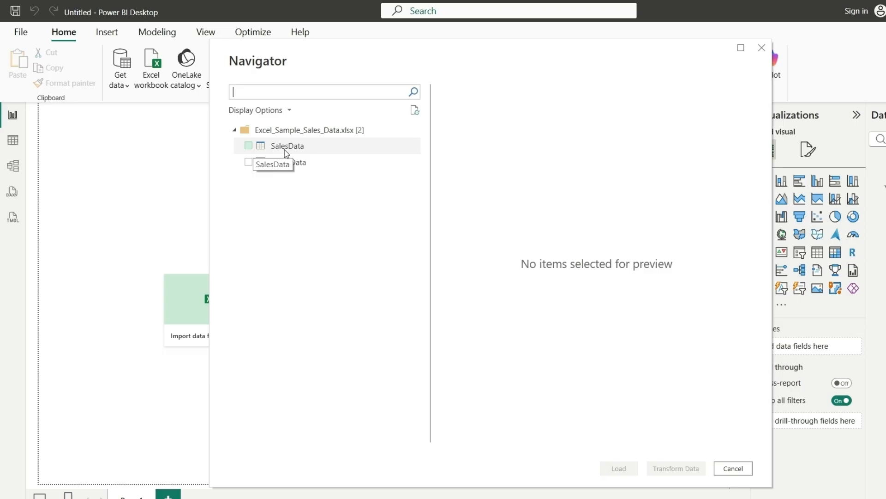
Preview the SalesData table in the Navigator and load it into Power Query via Transform Data
{"action": "left_click", "coordinate": [248, 146]}
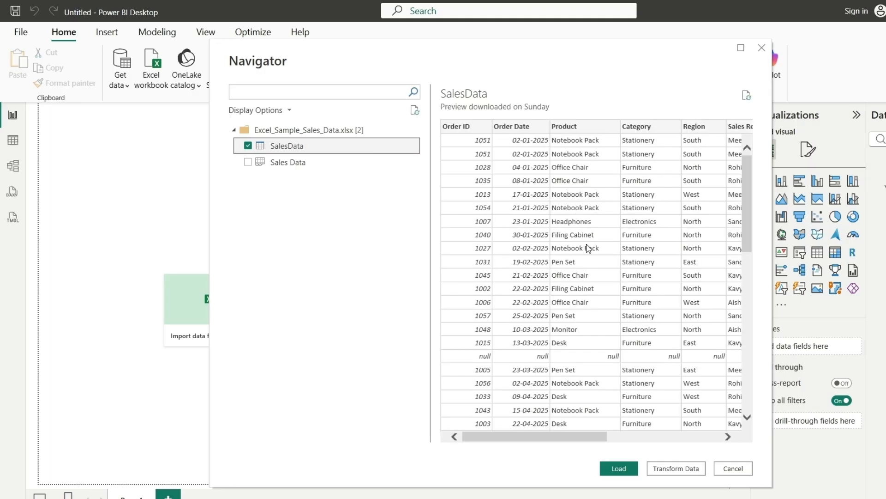
{"action": "scroll", "coordinate": [588, 248], "scroll_direction": "down", "scroll_amount": 3}
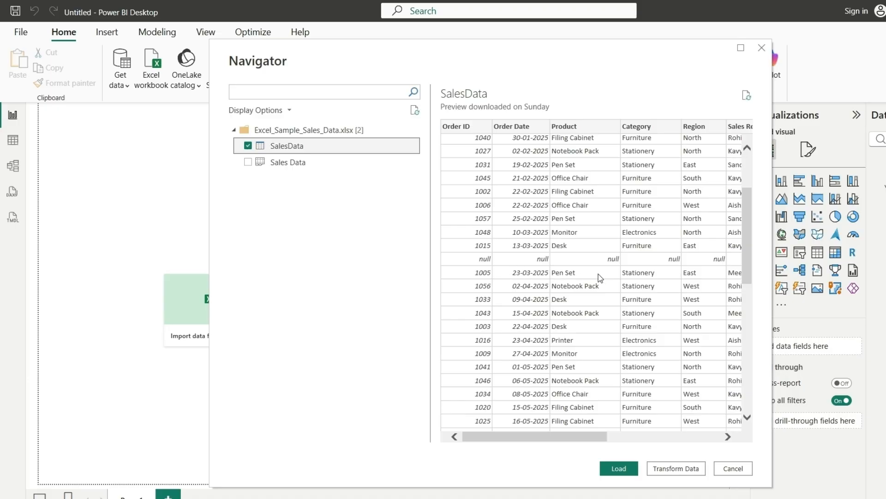
{"action": "scroll", "coordinate": [600, 277], "scroll_direction": "right", "scroll_amount": 3}
{"action": "scroll", "coordinate": [600, 277], "scroll_direction": "left", "scroll_amount": 3}
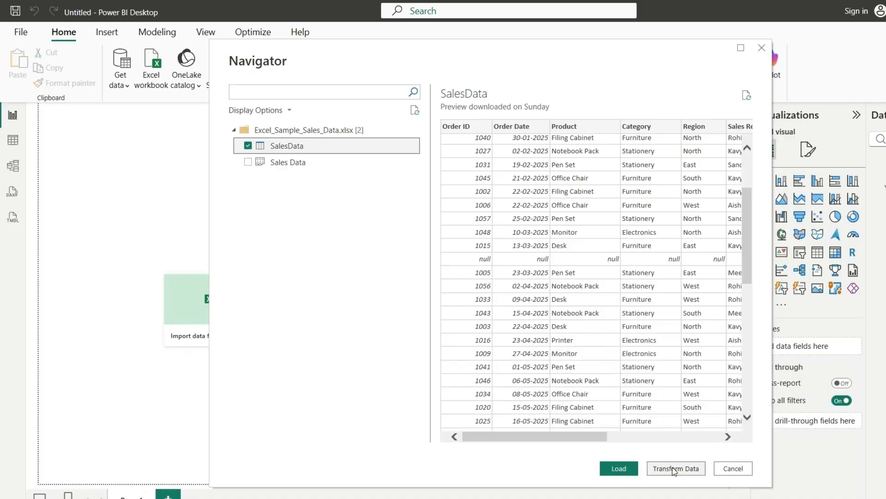
{"action": "scroll", "coordinate": [619, 311], "scroll_direction": "down", "scroll_amount": 3}
{"action": "scroll", "coordinate": [619, 312], "scroll_direction": "up", "scroll_amount": 2}
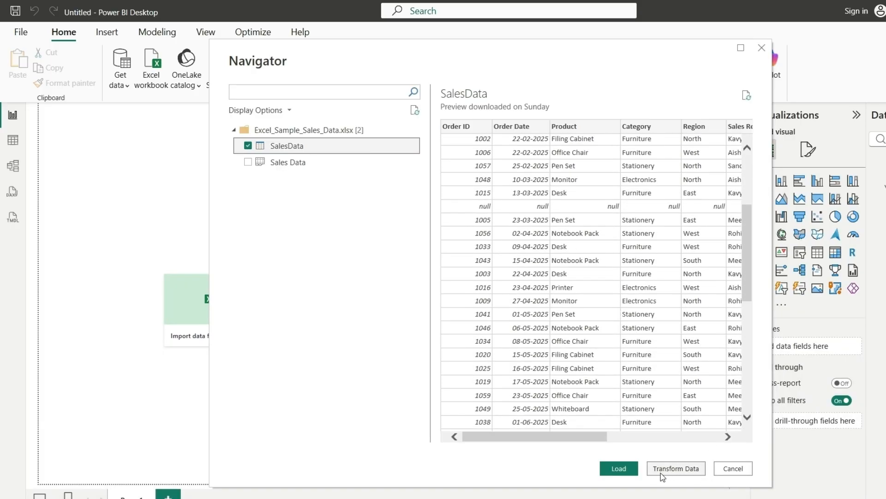
{"action": "left_click", "coordinate": [686, 470]}
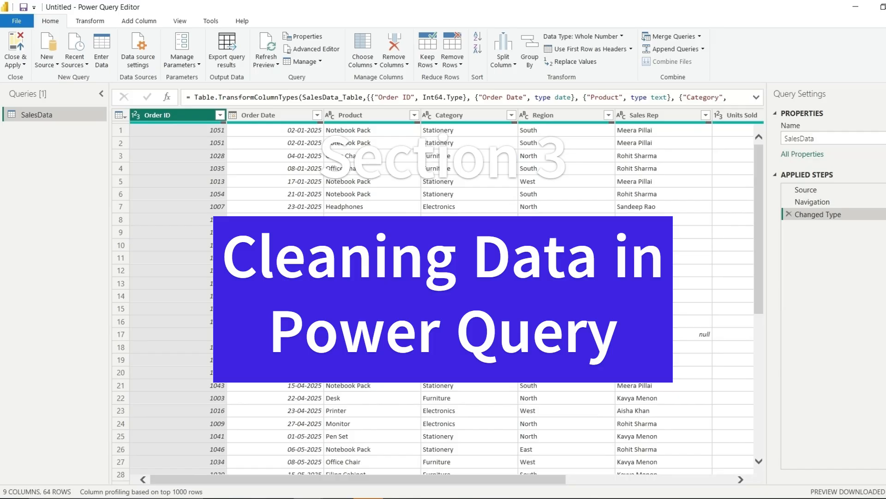
Open the table menu from the icon at the grid's top-left corner
{"action": "scroll", "coordinate": [358, 278], "scroll_direction": "down", "scroll_amount": 2}
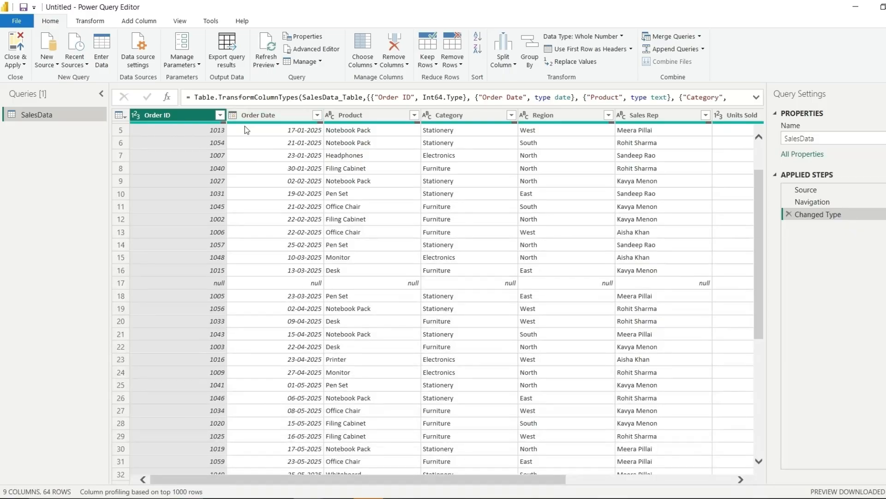
{"action": "left_click", "coordinate": [124, 117]}
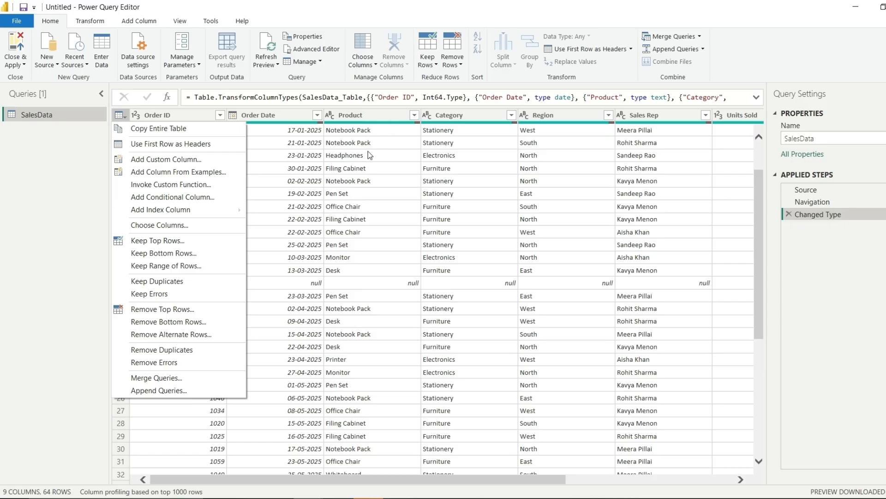
Uncheck (null) in the Order ID filter, leaving SalesData at 62 rows
{"action": "left_click", "coordinate": [322, 178]}
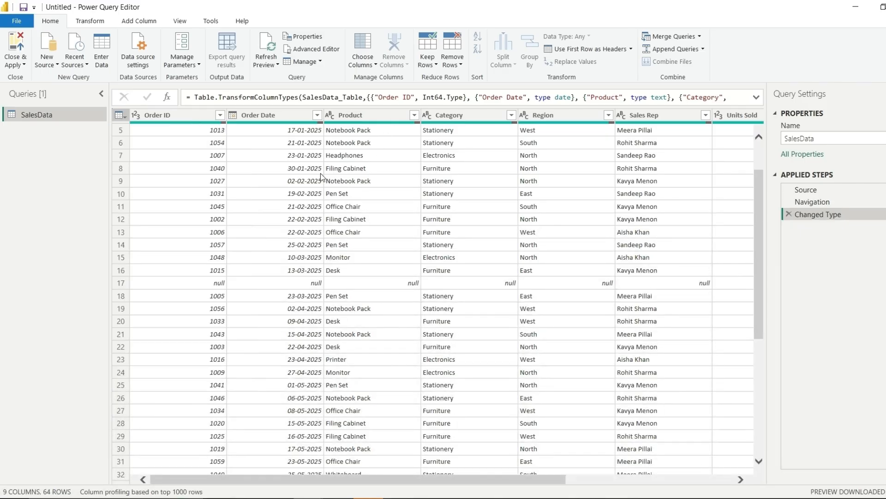
{"action": "left_click", "coordinate": [321, 173]}
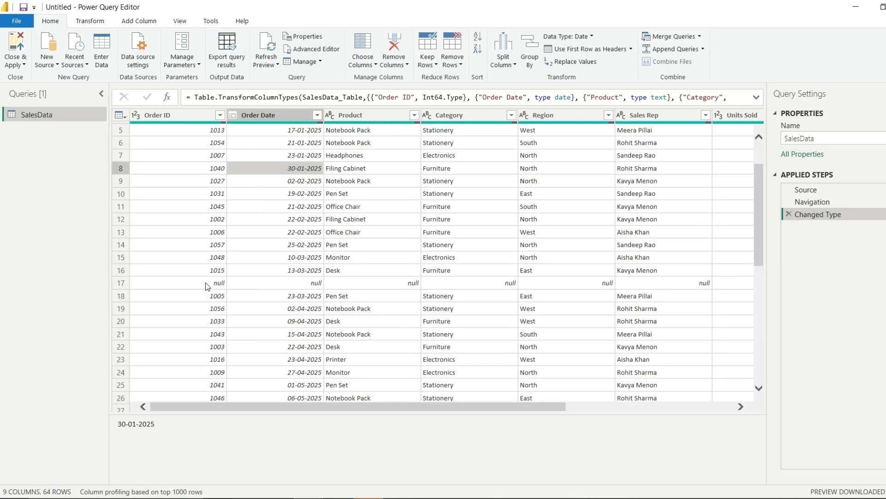
{"action": "scroll", "coordinate": [510, 283], "scroll_direction": "right", "scroll_amount": 5}
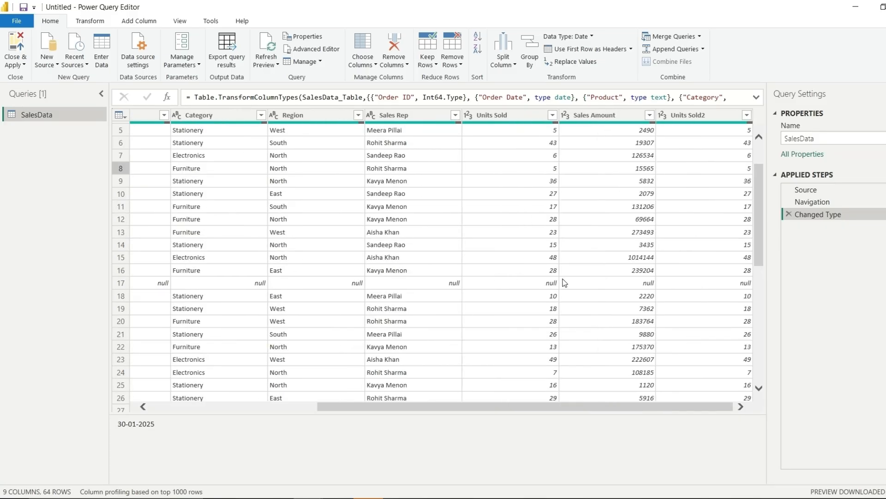
{"action": "scroll", "coordinate": [562, 283], "scroll_direction": "left", "scroll_amount": 5}
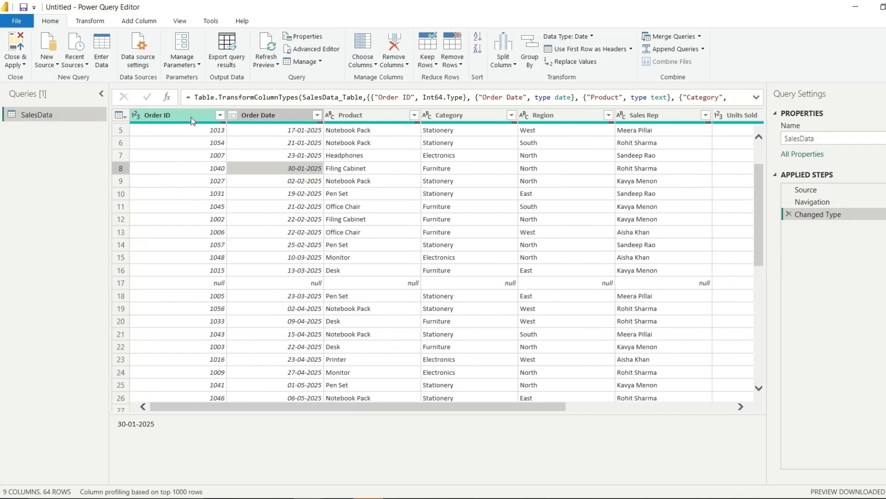
{"action": "left_click", "coordinate": [221, 116]}
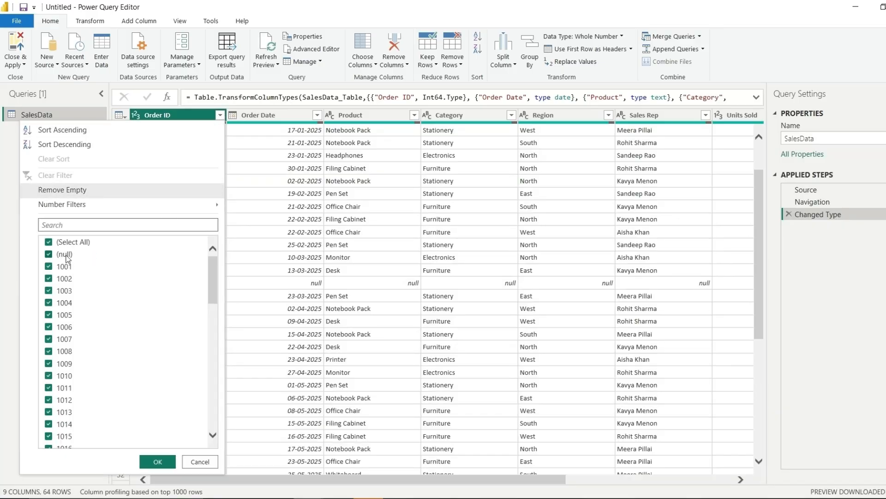
{"action": "left_click", "coordinate": [66, 255]}
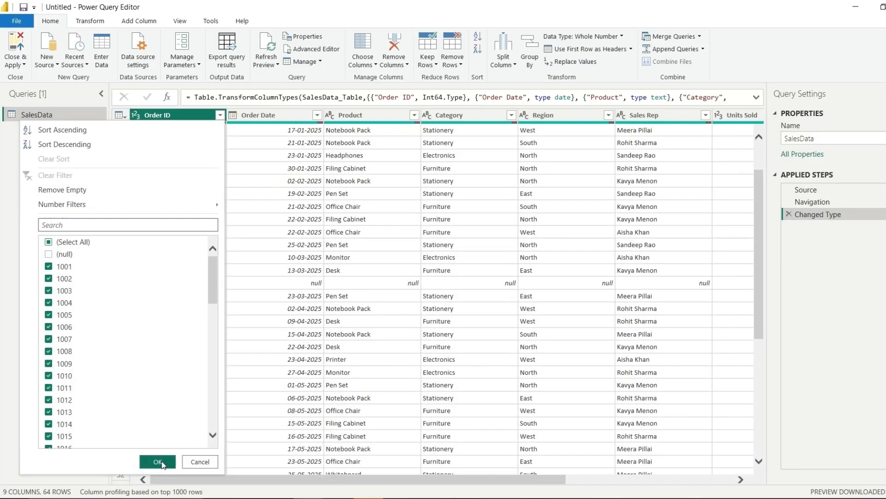
{"action": "left_click", "coordinate": [158, 462]}
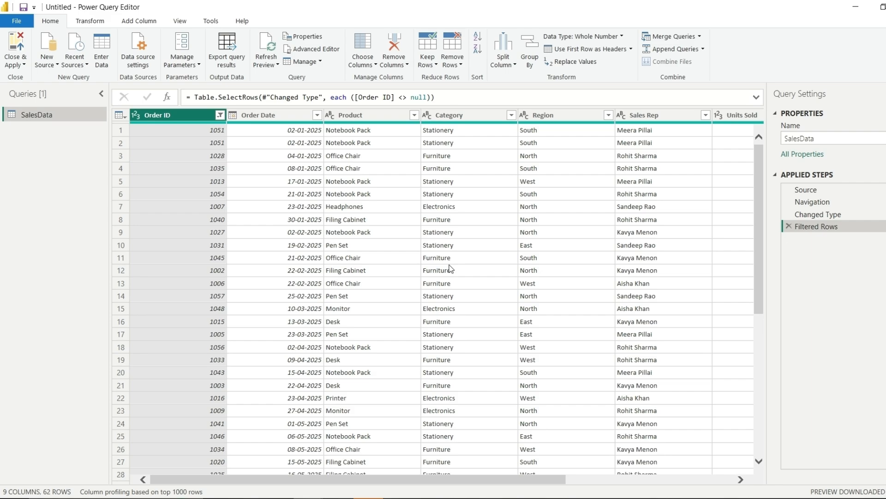
{"action": "scroll", "coordinate": [451, 268], "scroll_direction": "down", "scroll_amount": 7}
{"action": "scroll", "coordinate": [457, 269], "scroll_direction": "up", "scroll_amount": 7}
{"action": "scroll", "coordinate": [489, 270], "scroll_direction": "right", "scroll_amount": 5}
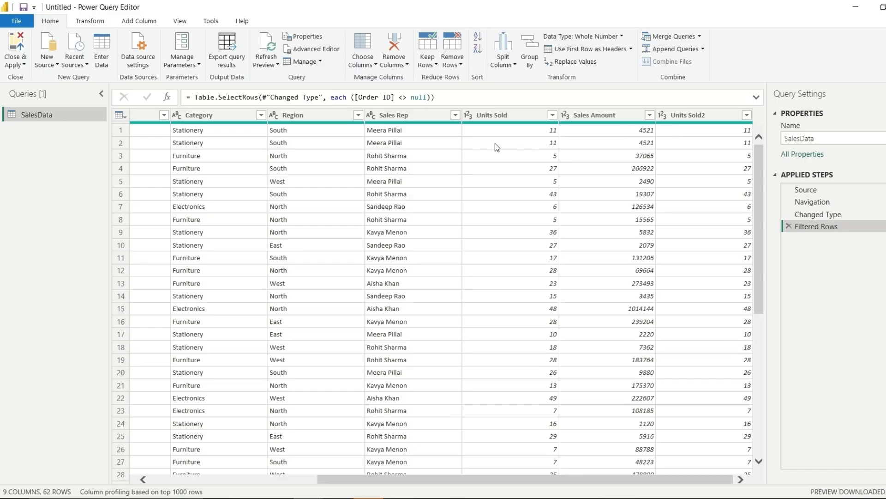
{"action": "left_click", "coordinate": [670, 115]}
Remove the Units Sold2 column, leaving SalesData with 8 columns and 62 rows
{"action": "right_click", "coordinate": [672, 117]}
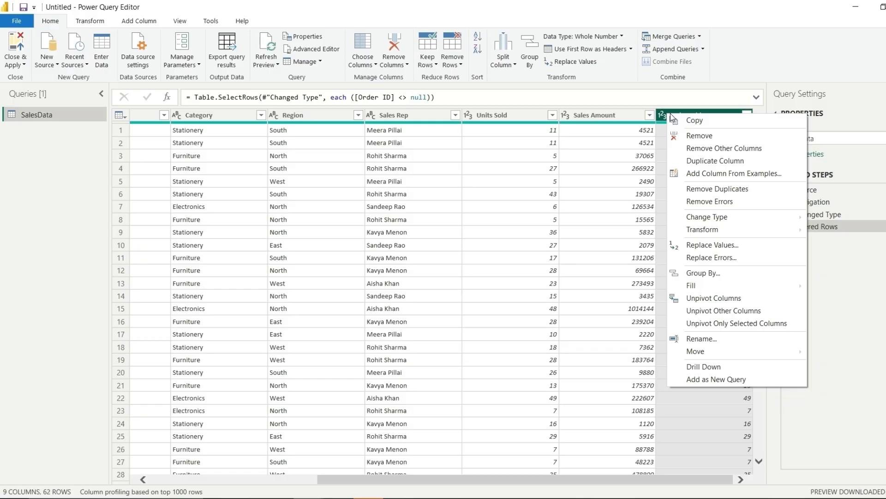
{"action": "left_click", "coordinate": [696, 138]}
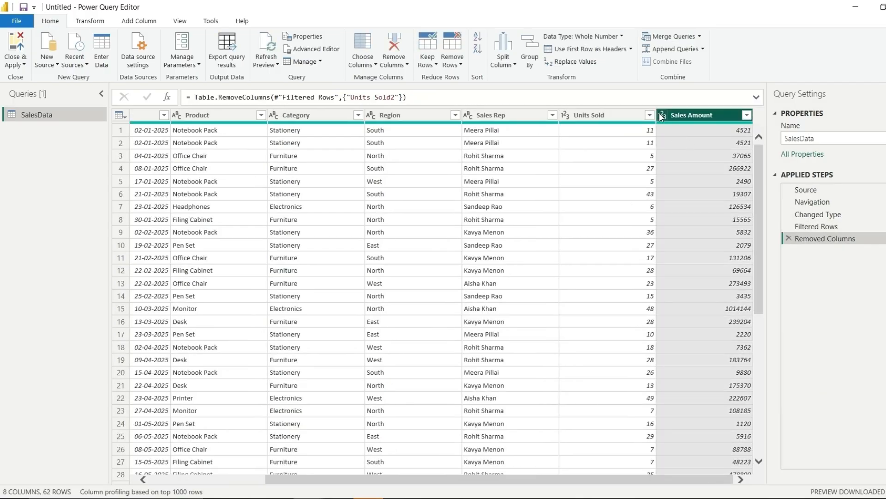
{"action": "scroll", "coordinate": [575, 135], "scroll_direction": "left", "scroll_amount": 4}
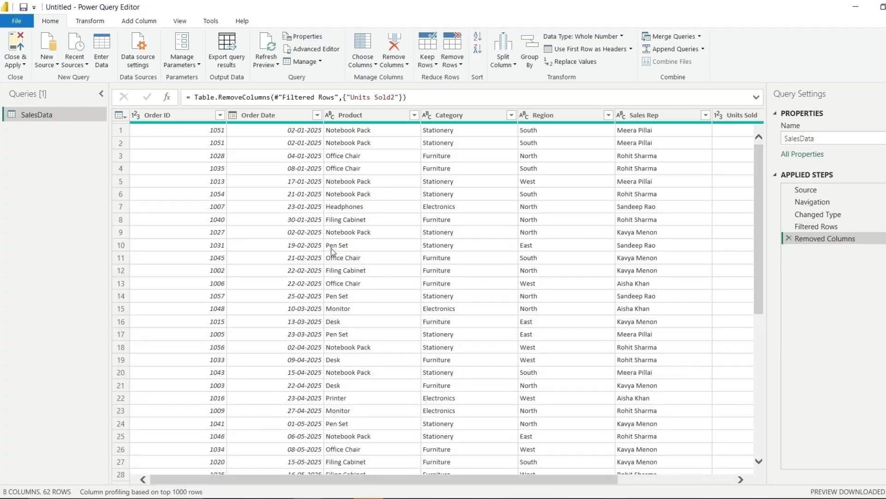
Replace 'Pen Set' with 'Pen Box' in the Product column using Replace Values
{"action": "left_click", "coordinate": [355, 116]}
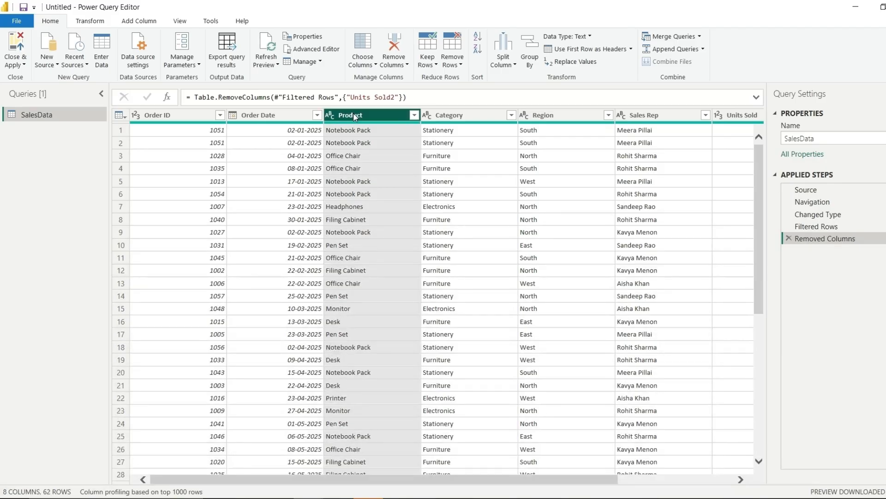
{"action": "right_click", "coordinate": [355, 117]}
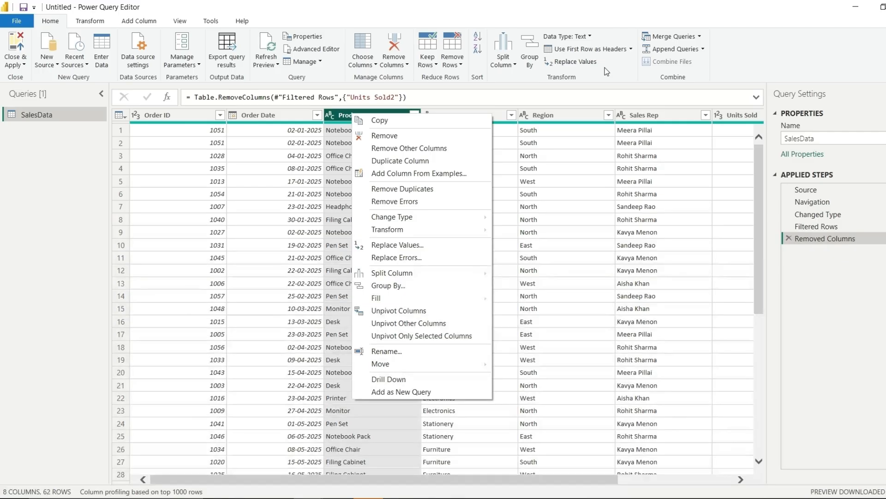
{"action": "left_click", "coordinate": [398, 245]}
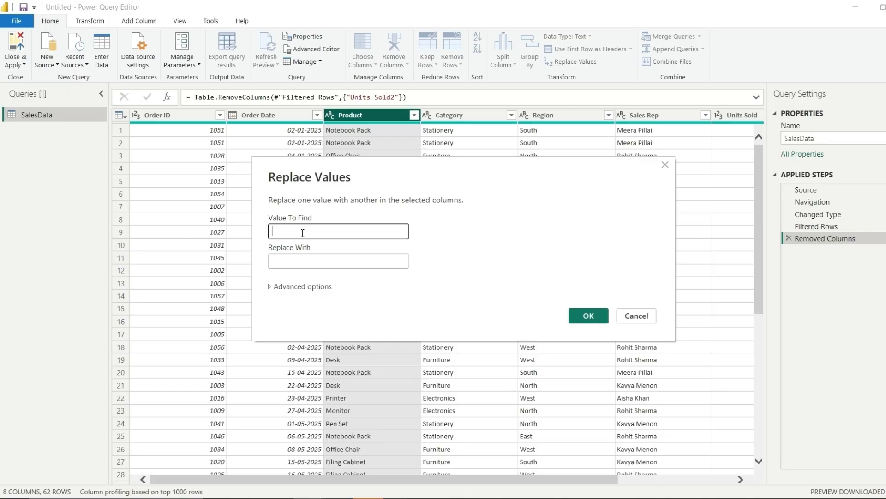
{"action": "type", "text": "Pe"}
{"action": "key", "text": "BackSpace"}
{"action": "type", "text": "Set"}
{"action": "key", "text": "Tab"}
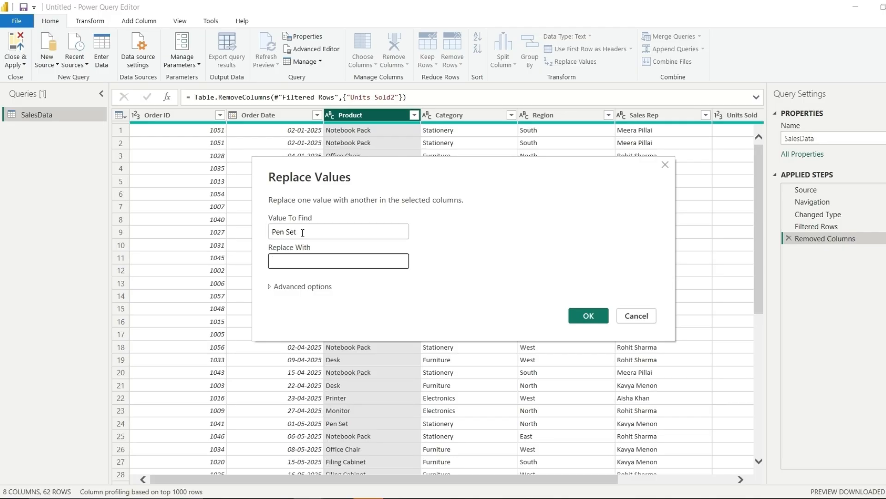
{"action": "type", "text": "Pen Box"}
{"action": "left_click", "coordinate": [583, 317]}
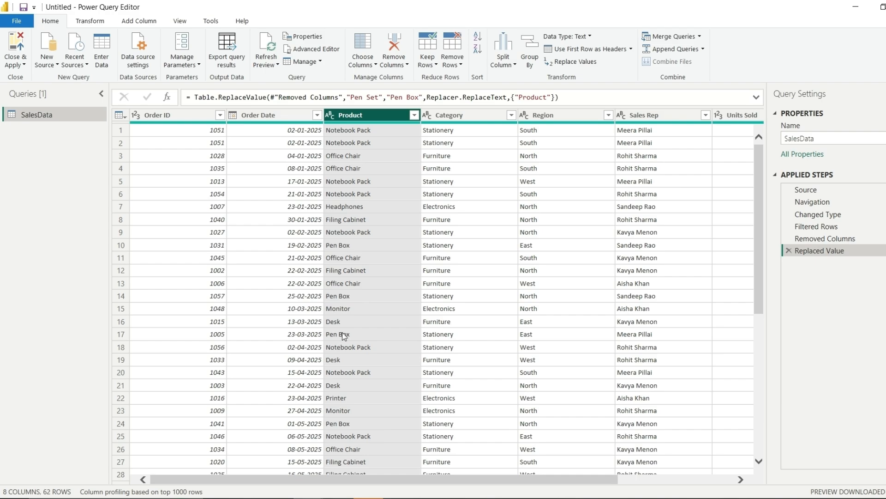
Check the Office Chair and Product values in SalesData, then open the Close & Apply options
{"action": "left_click", "coordinate": [365, 262]}
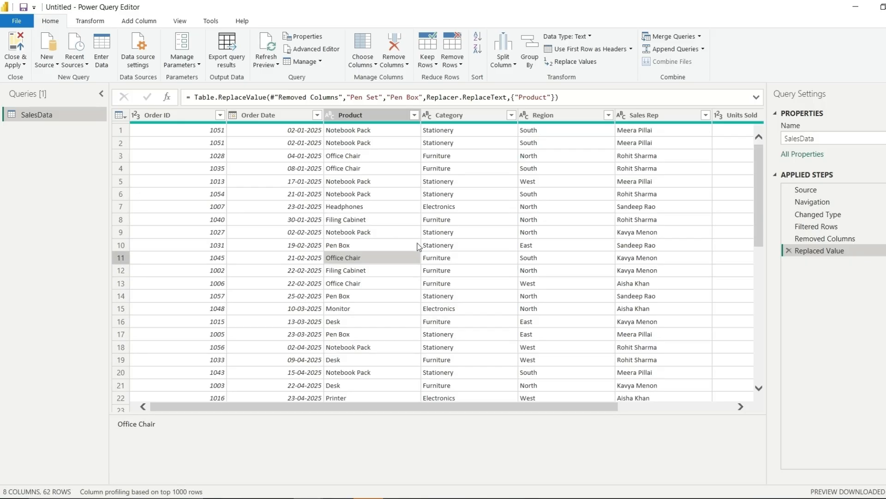
{"action": "scroll", "coordinate": [419, 246], "scroll_direction": "right", "scroll_amount": 5}
{"action": "scroll", "coordinate": [457, 253], "scroll_direction": "down", "scroll_amount": 2}
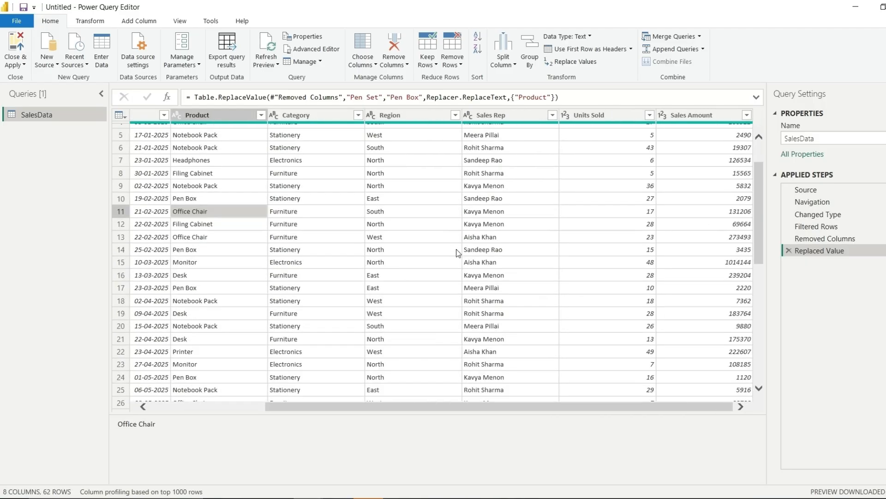
{"action": "scroll", "coordinate": [457, 252], "scroll_direction": "down", "scroll_amount": 2}
{"action": "scroll", "coordinate": [457, 252], "scroll_direction": "left", "scroll_amount": 3}
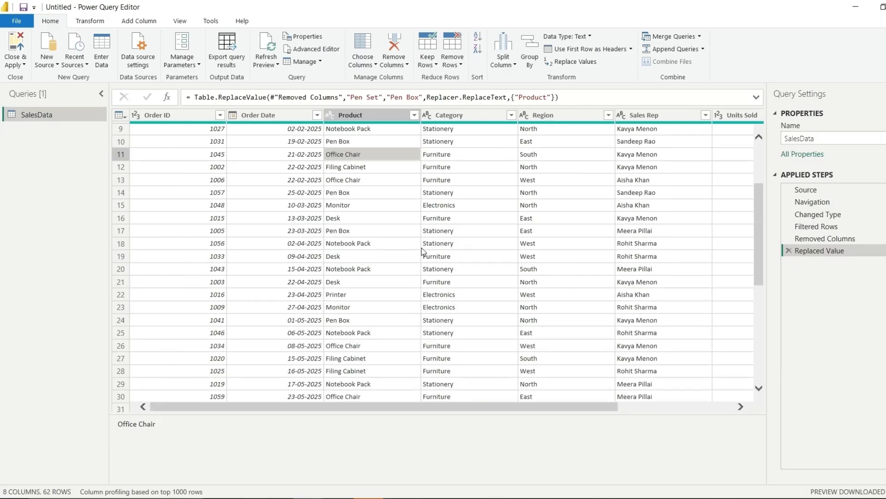
{"action": "scroll", "coordinate": [425, 253], "scroll_direction": "up", "scroll_amount": 2}
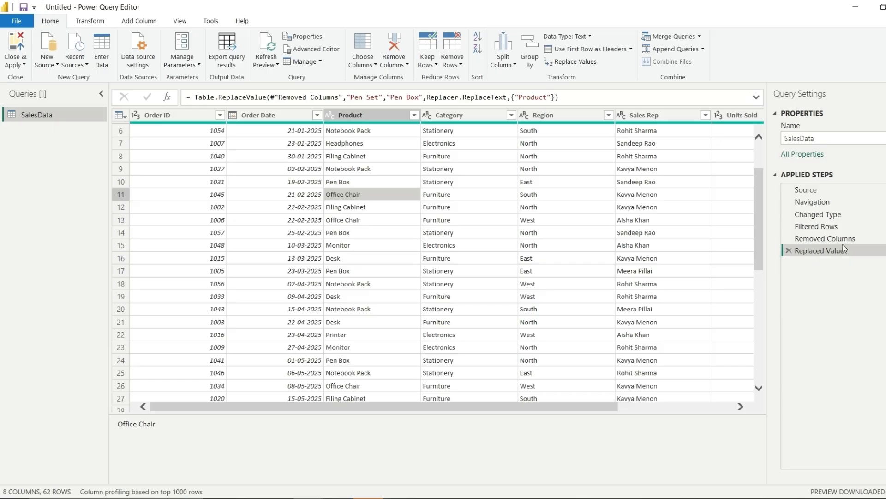
{"action": "scroll", "coordinate": [421, 197], "scroll_direction": "up", "scroll_amount": 2}
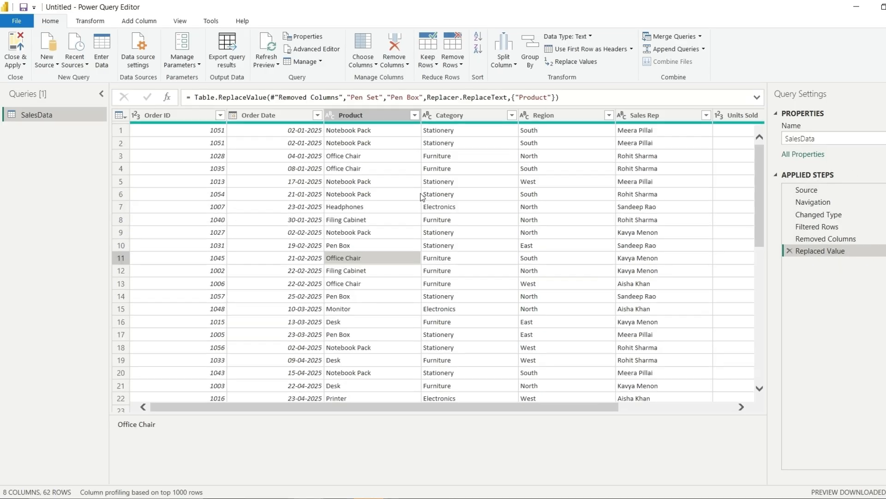
{"action": "left_click", "coordinate": [420, 194]}
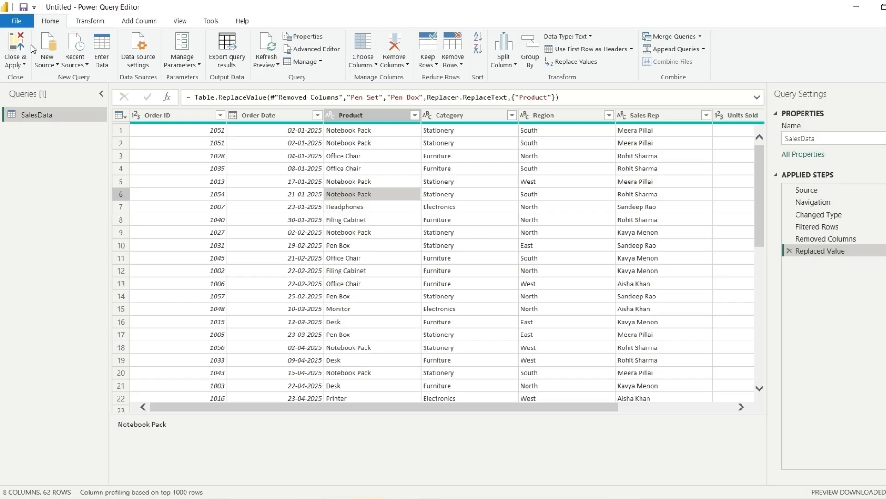
{"action": "left_click", "coordinate": [15, 65]}
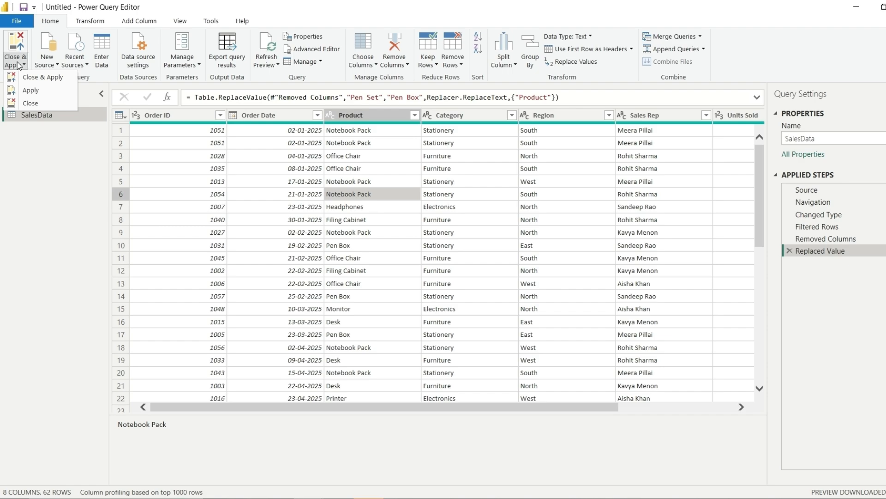
Apply the SalesData query and expand it in the Data pane to show its 8 fields
{"action": "left_click", "coordinate": [40, 78]}
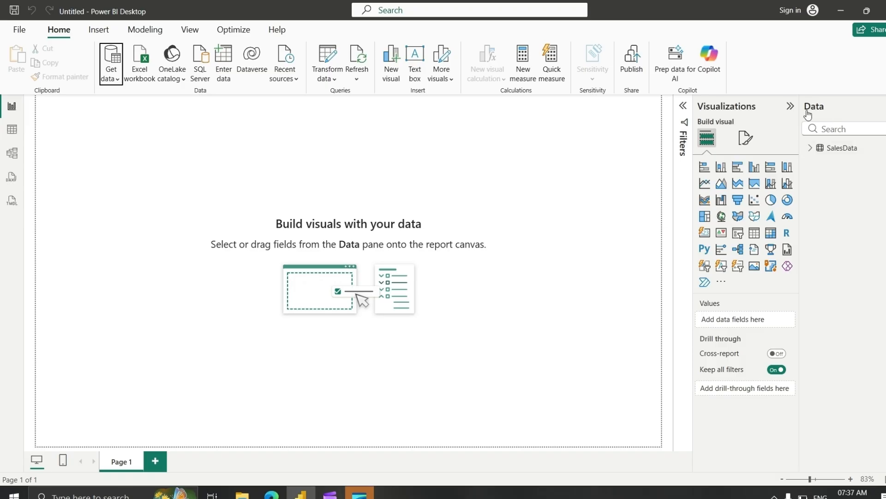
{"action": "left_click", "coordinate": [811, 148]}
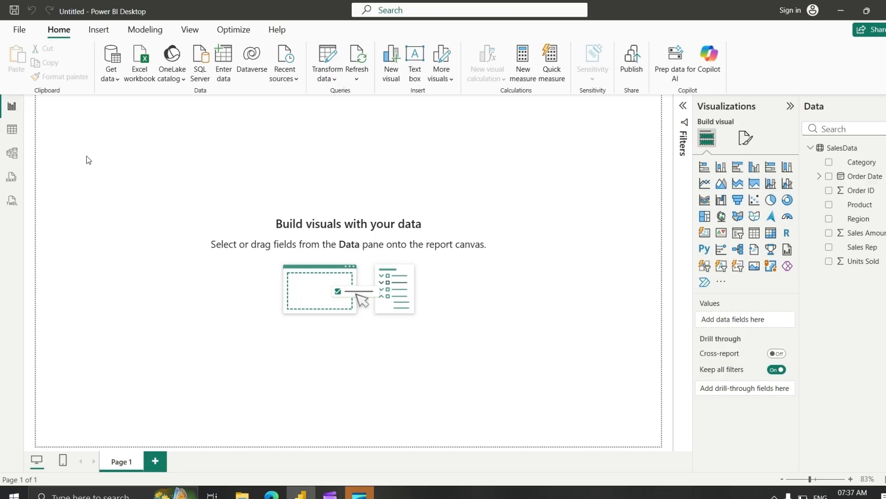
View the SalesData table's 62 rows down to the last order, then return to Excel
{"action": "left_click", "coordinate": [12, 131]}
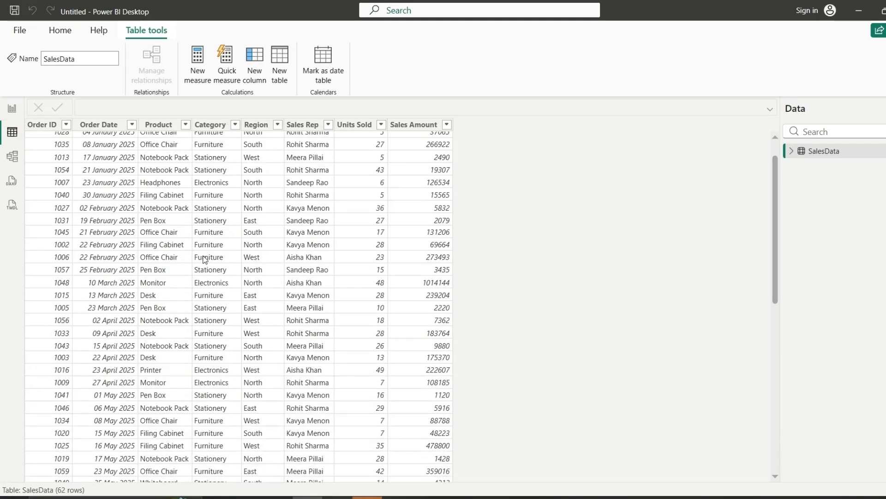
{"action": "scroll", "coordinate": [206, 258], "scroll_direction": "up", "scroll_amount": 2}
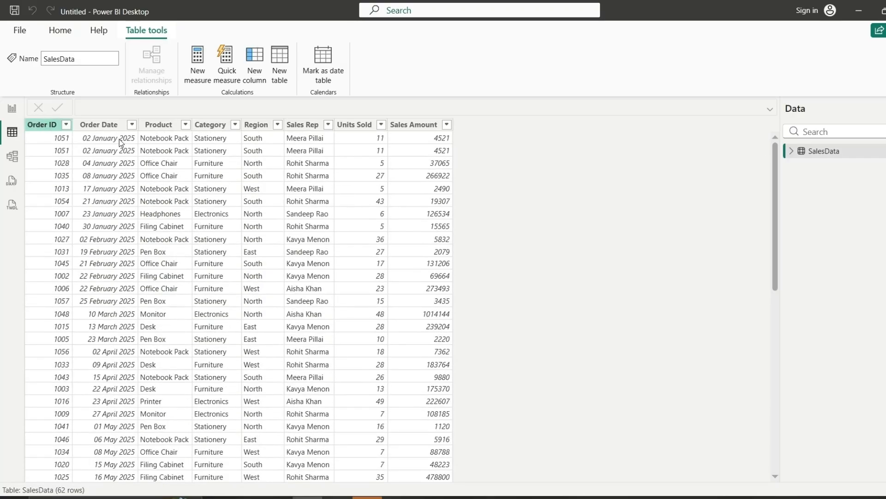
{"action": "scroll", "coordinate": [229, 291], "scroll_direction": "down", "scroll_amount": 10}
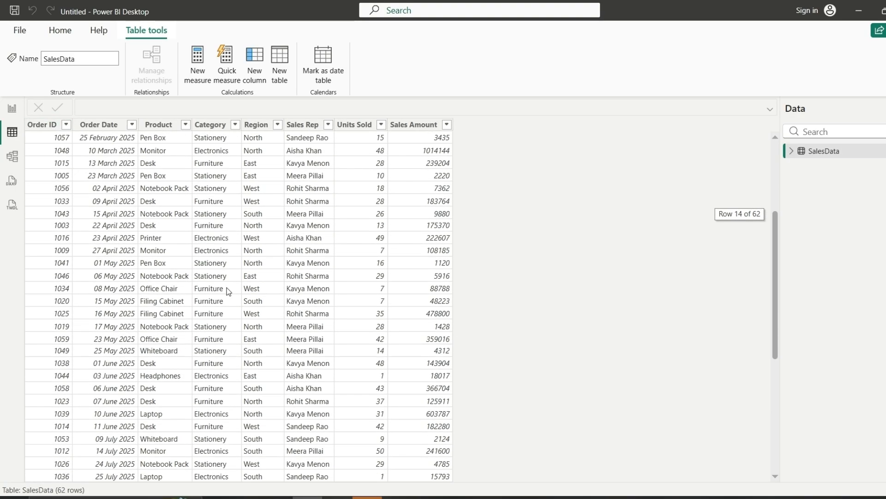
{"action": "scroll", "coordinate": [229, 291], "scroll_direction": "down", "scroll_amount": 4}
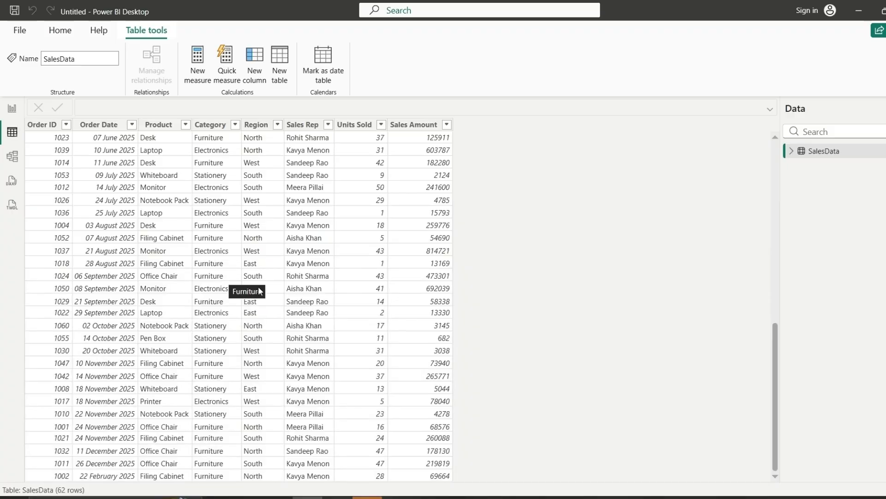
{"action": "key", "text": "alt+Tab"}
Enter Order ID 10096 in A65 and copy row 64's details B64:I64 into row 65
{"action": "left_click", "coordinate": [47, 402]}
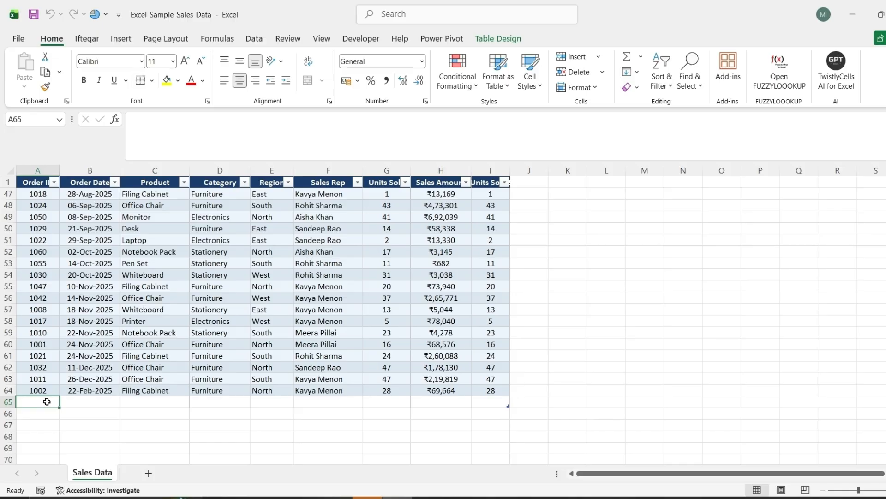
{"action": "type", "text": "10096"}
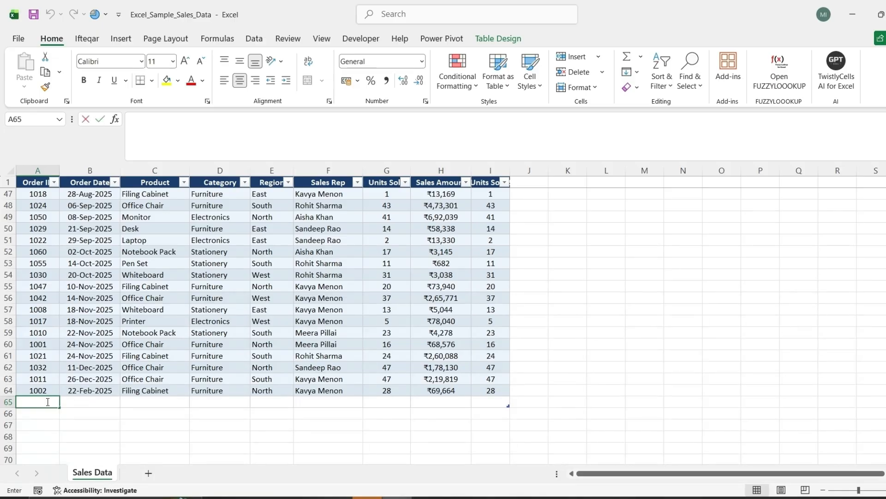
{"action": "key", "text": "Right"}
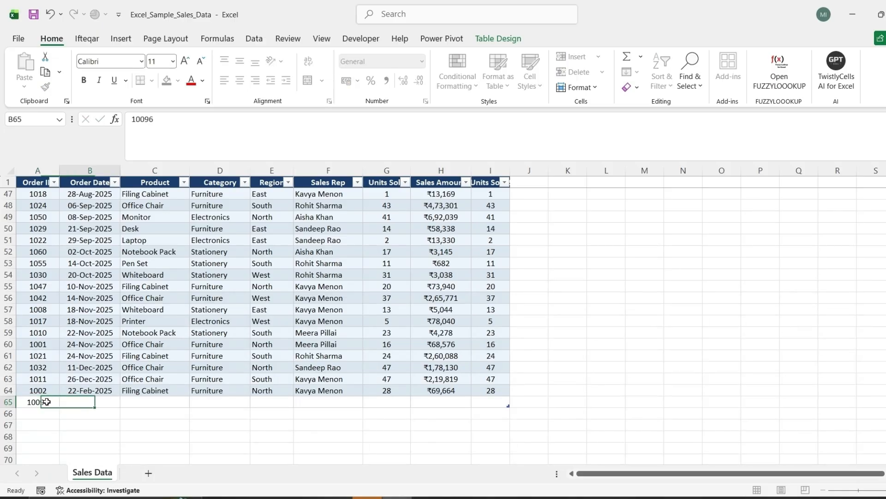
{"action": "key", "text": "Up"}
{"action": "key", "text": "ctrl+shift+Right"}
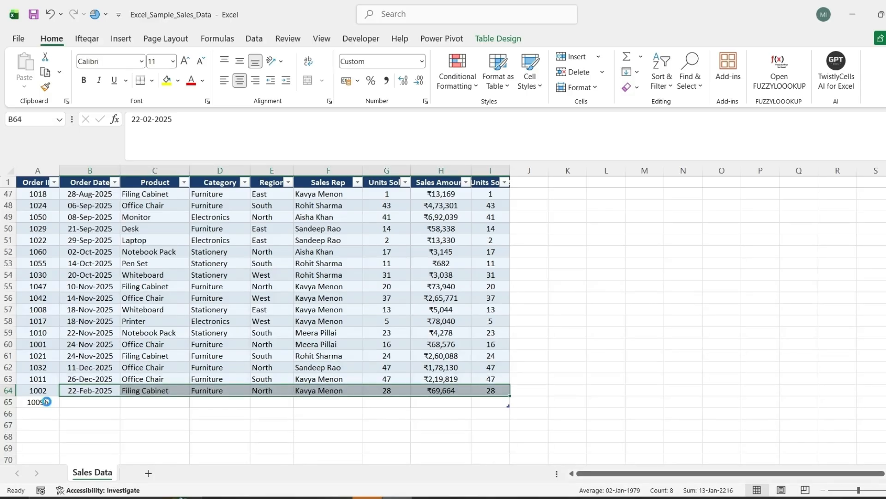
{"action": "key", "text": "ctrl+c"}
{"action": "key", "text": "Down"}
{"action": "key", "text": "ctrl+v"}
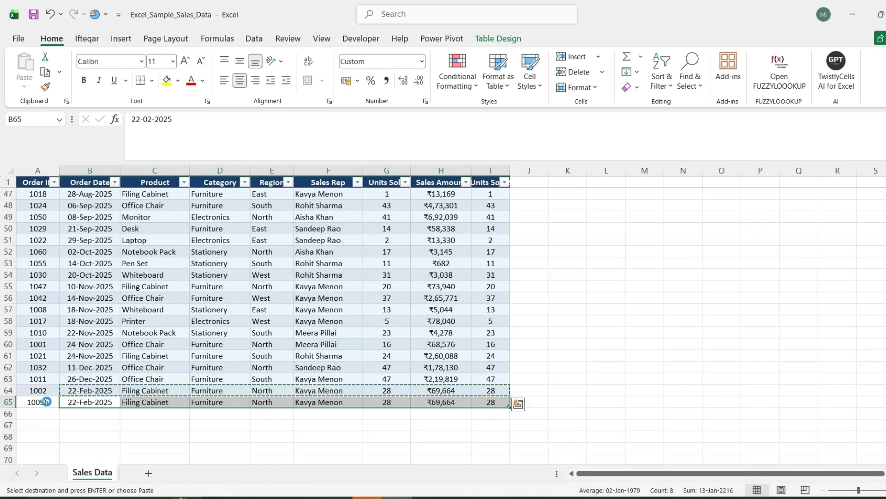
{"action": "key", "text": "Escape"}
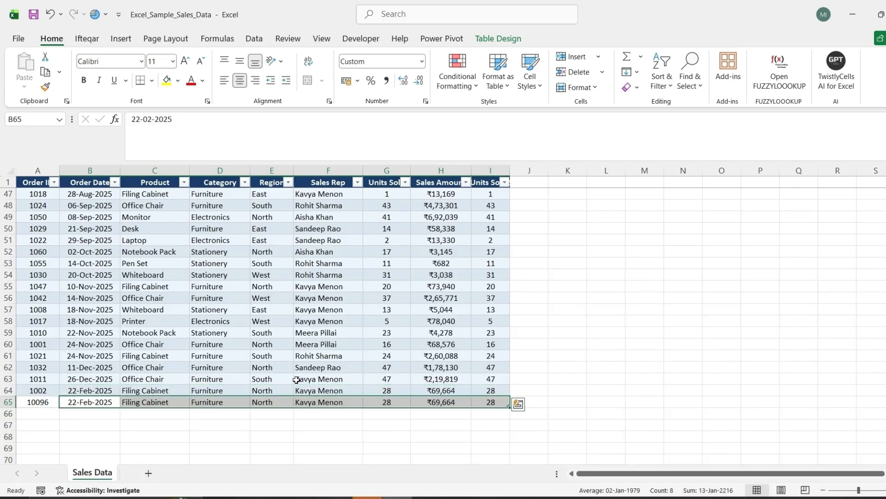
{"action": "key", "text": "Right"}
Put a new sales rep's name in F65 and 30 units in G65, then save the workbook
{"action": "left_click", "coordinate": [341, 403]}
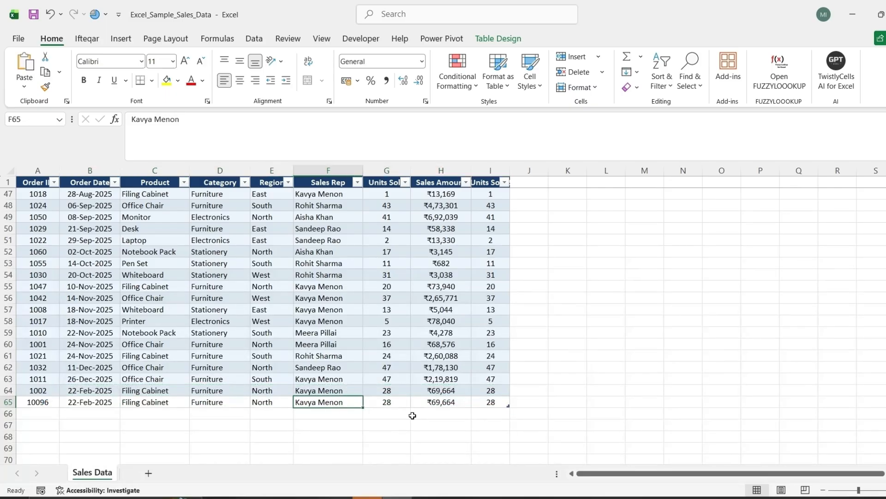
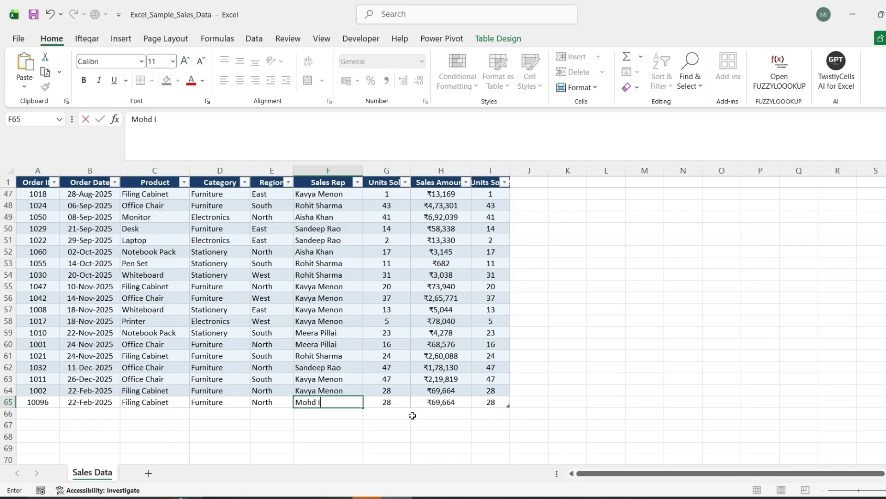
{"action": "key", "text": "Tab"}
{"action": "type", "text": "30"}
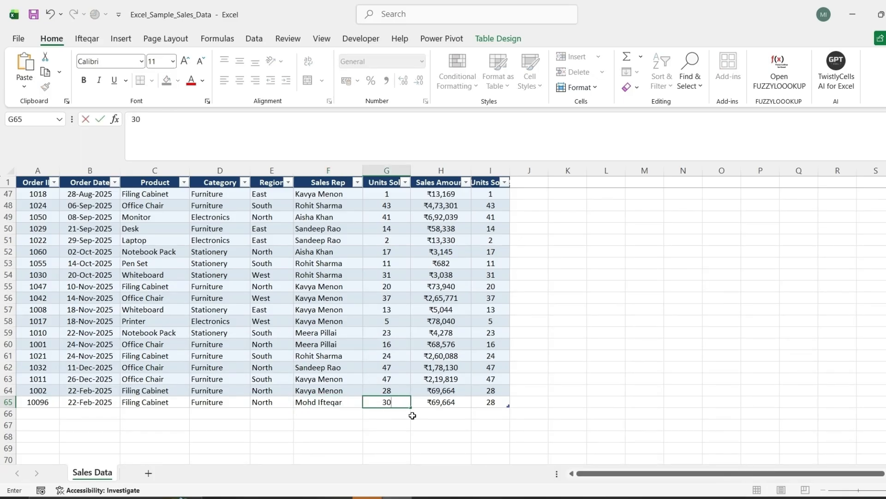
{"action": "key", "text": "shift+Tab"}
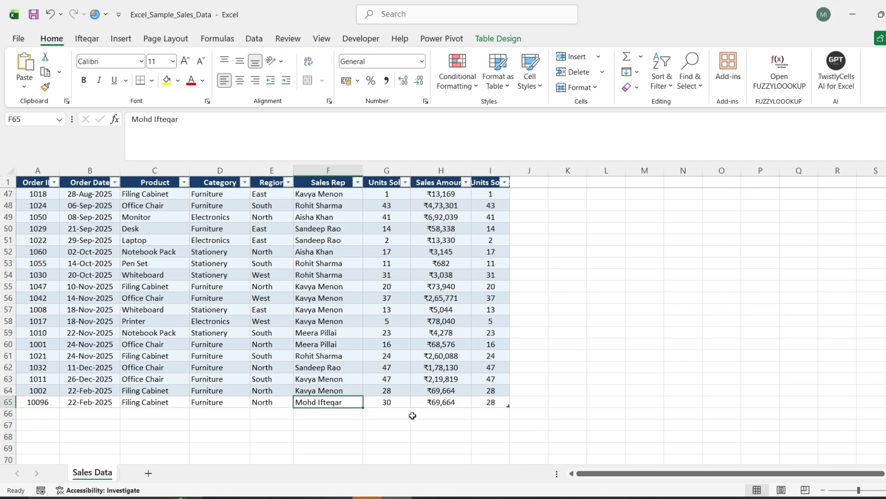
{"action": "key", "text": "shift+Tab"}
{"action": "key", "text": "shift+Tab"}
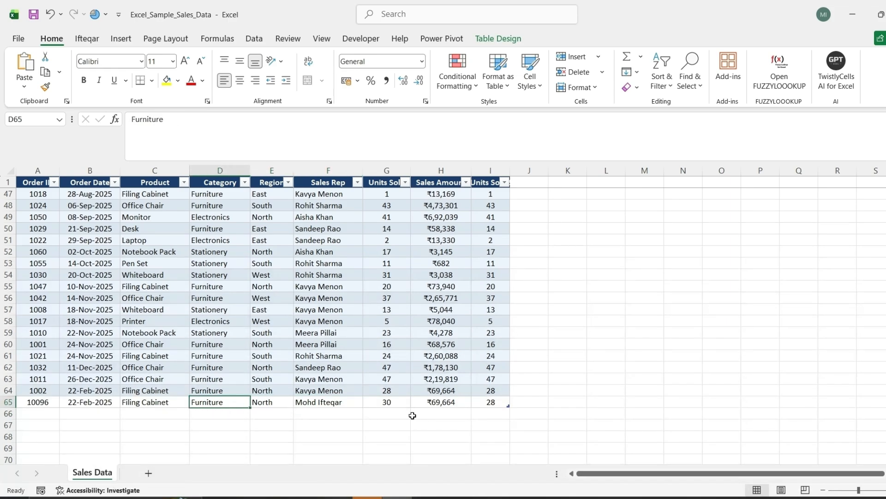
{"action": "key", "text": "ctrl+s"}
Refresh SalesData in Power BI to load the new row, now 63 rows ending with order 10096
{"action": "left_click", "coordinate": [308, 496]}
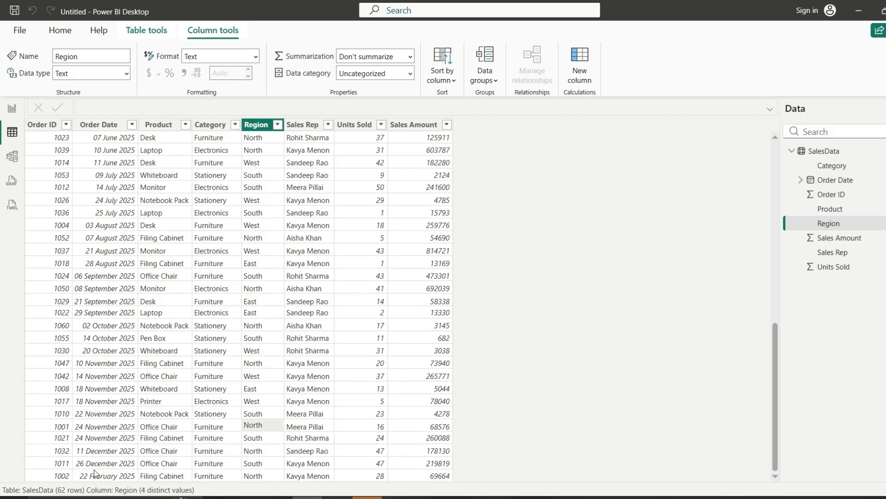
{"action": "scroll", "coordinate": [189, 176], "scroll_direction": "up", "scroll_amount": 10}
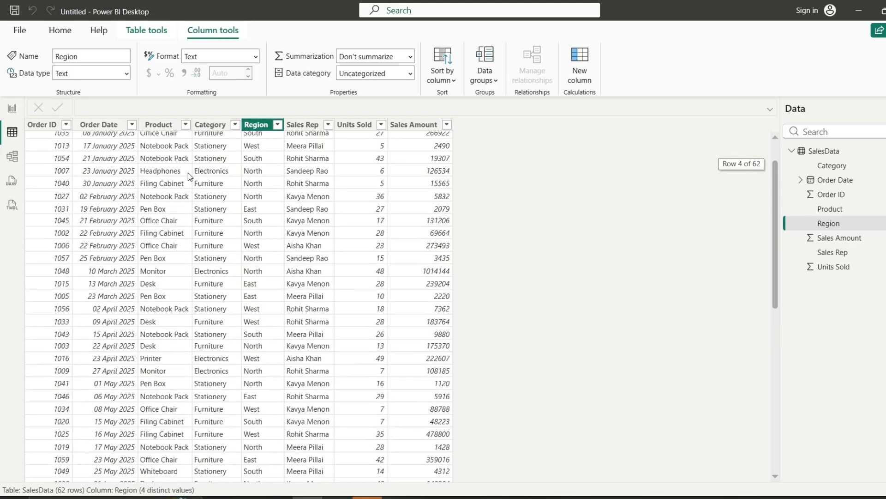
{"action": "scroll", "coordinate": [190, 175], "scroll_direction": "down", "scroll_amount": 10}
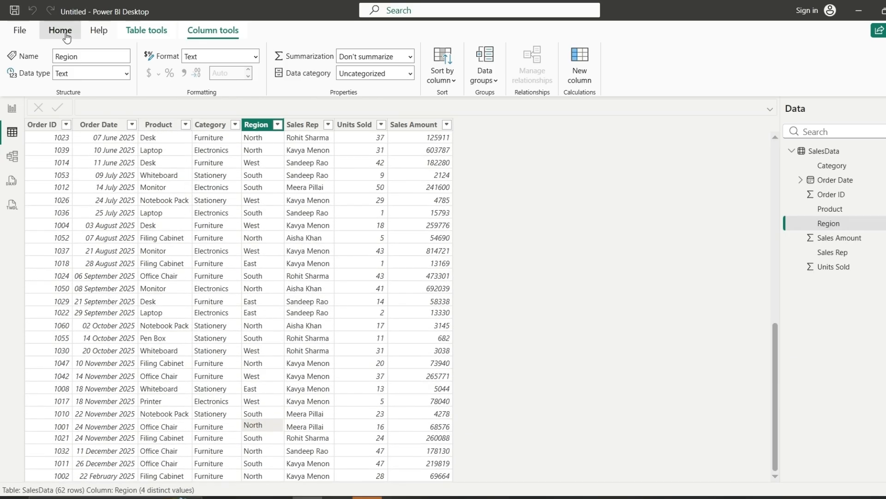
{"action": "left_click", "coordinate": [66, 37]}
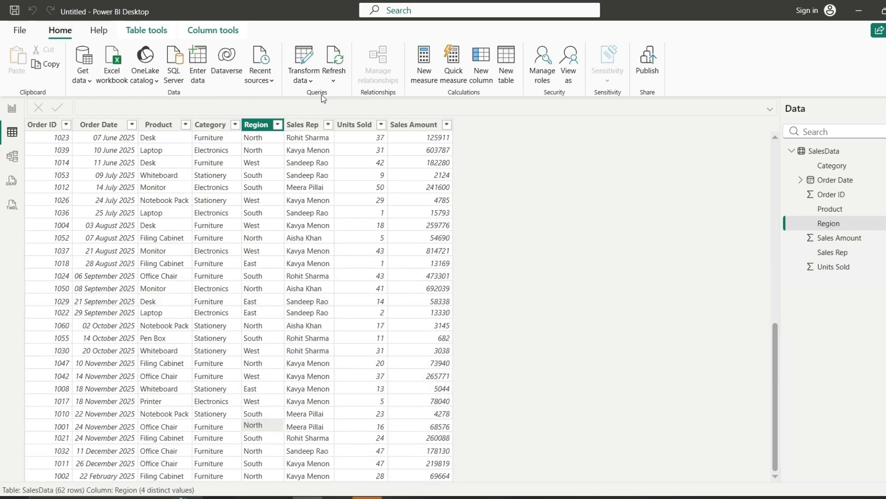
{"action": "left_click", "coordinate": [335, 64]}
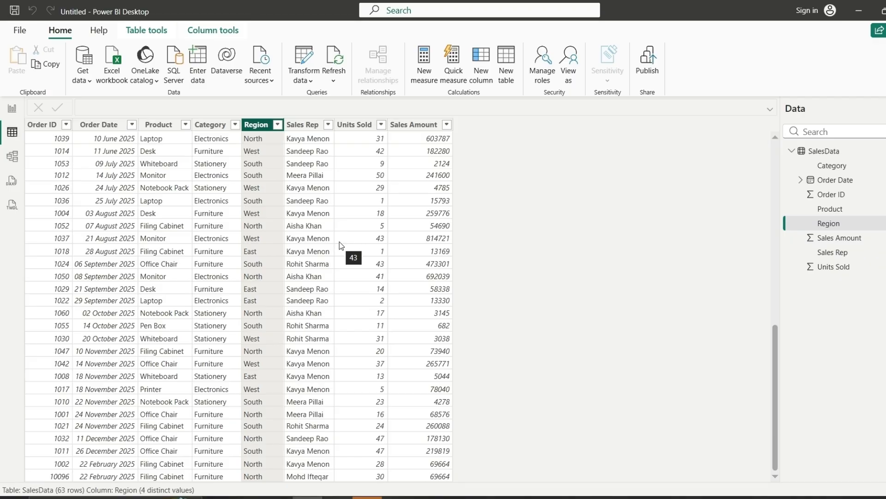
{"action": "scroll", "coordinate": [339, 242], "scroll_direction": "down", "scroll_amount": 1}
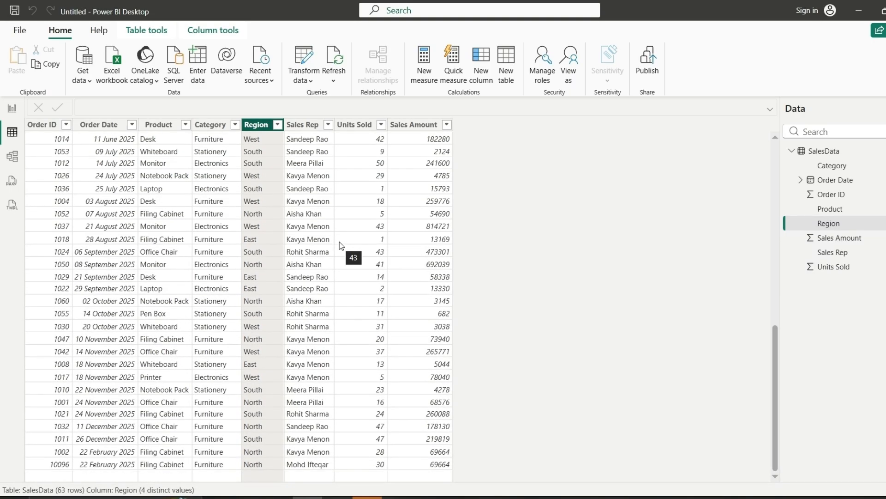